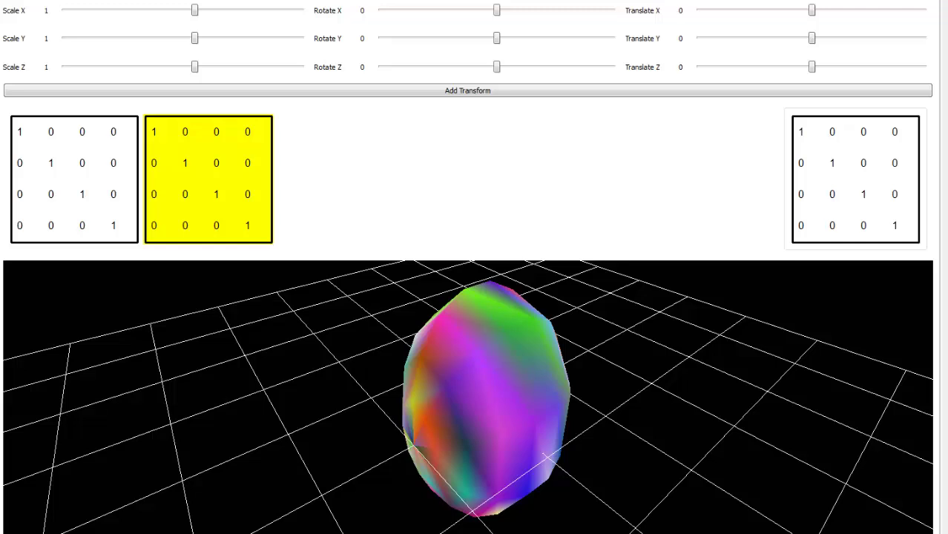
Step: Mark up the first two matrices in blue and draw an arrow to the result matrix
{"action": "right_click", "coordinate": [330, 3]}
{"action": "left_click", "coordinate": [371, 15]}
{"action": "mouse_move", "coordinate": [135, 130]}
{"action": "left_mouse_down"}
{"action": "mouse_move", "coordinate": [62, 131]}
{"action": "mouse_move", "coordinate": [94, 139]}
{"action": "mouse_move", "coordinate": [74, 142]}
{"action": "mouse_move", "coordinate": [54, 226]}
{"action": "mouse_move", "coordinate": [132, 157]}
{"action": "mouse_move", "coordinate": [111, 134]}
{"action": "left_mouse_up"}
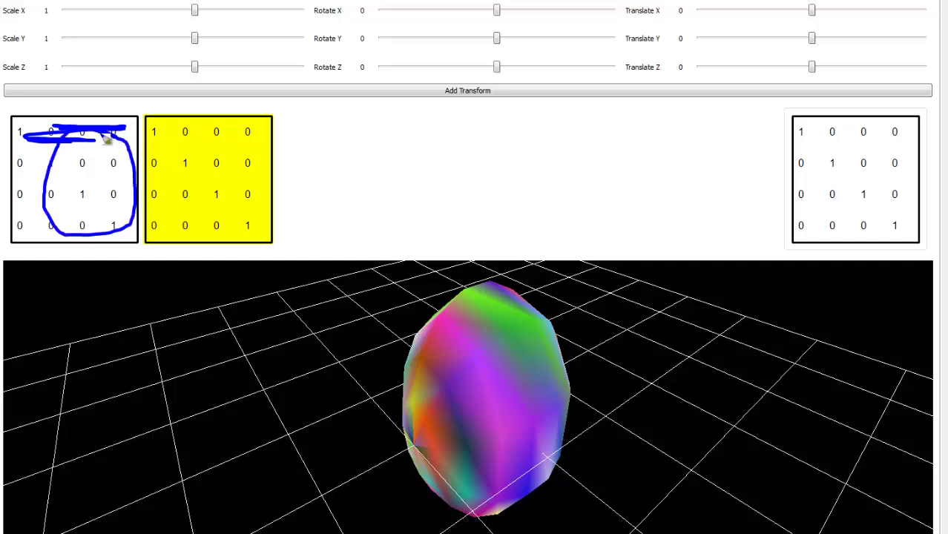
{"action": "mouse_move", "coordinate": [211, 132]}
{"action": "left_mouse_down"}
{"action": "mouse_move", "coordinate": [162, 171]}
{"action": "mouse_move", "coordinate": [209, 147]}
{"action": "left_mouse_up"}
{"action": "mouse_move", "coordinate": [291, 176]}
{"action": "left_mouse_down"}
{"action": "mouse_move", "coordinate": [788, 178]}
{"action": "mouse_move", "coordinate": [774, 165]}
{"action": "mouse_move", "coordinate": [760, 198]}
{"action": "left_mouse_up"}
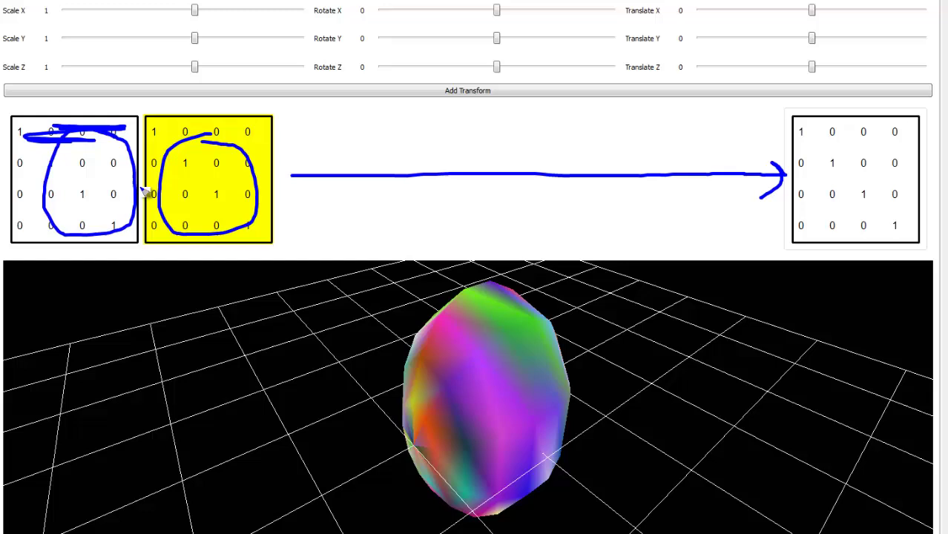
Step: With a thick pen, scribble over the left matrices, the arrow and the result matrix
{"action": "right_click", "coordinate": [329, 144]}
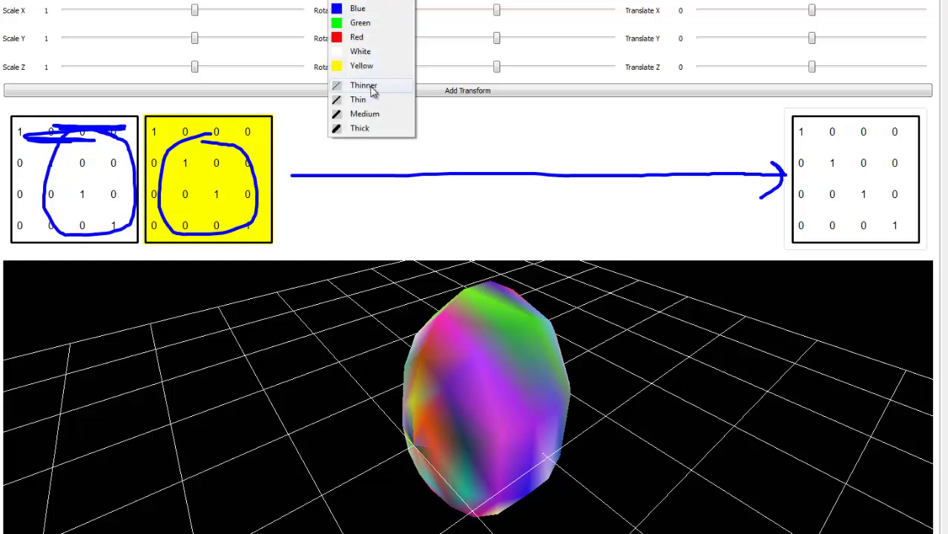
{"action": "left_click", "coordinate": [367, 131]}
{"action": "right_click", "coordinate": [327, 141]}
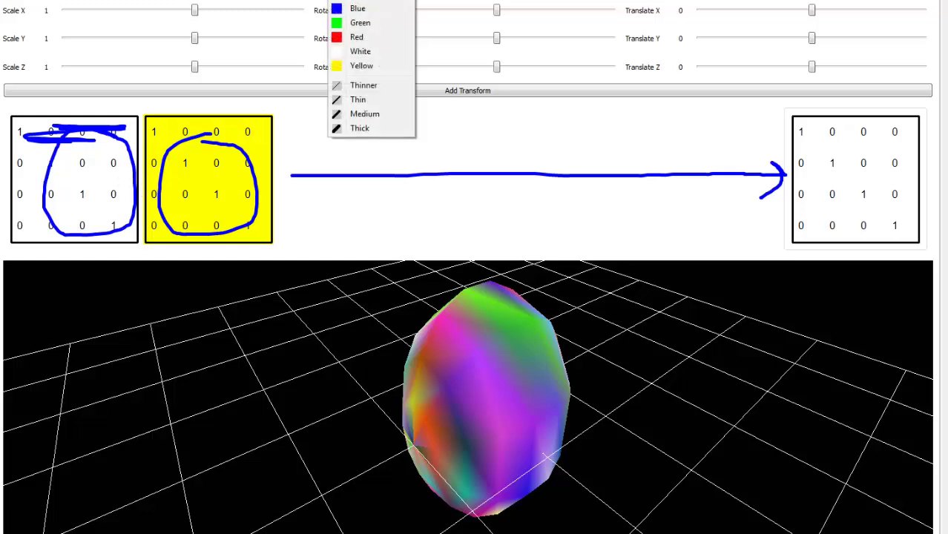
{"action": "left_click", "coordinate": [360, 9]}
{"action": "mouse_move", "coordinate": [132, 130]}
{"action": "left_mouse_down"}
{"action": "mouse_move", "coordinate": [10, 127]}
{"action": "mouse_move", "coordinate": [127, 133]}
{"action": "mouse_move", "coordinate": [18, 145]}
{"action": "mouse_move", "coordinate": [125, 147]}
{"action": "mouse_move", "coordinate": [31, 161]}
{"action": "mouse_move", "coordinate": [56, 175]}
{"action": "mouse_move", "coordinate": [122, 169]}
{"action": "mouse_move", "coordinate": [68, 161]}
{"action": "mouse_move", "coordinate": [95, 169]}
{"action": "mouse_move", "coordinate": [43, 168]}
{"action": "mouse_move", "coordinate": [42, 159]}
{"action": "mouse_move", "coordinate": [77, 151]}
{"action": "mouse_move", "coordinate": [52, 147]}
{"action": "mouse_move", "coordinate": [58, 187]}
{"action": "mouse_move", "coordinate": [125, 201]}
{"action": "mouse_move", "coordinate": [70, 213]}
{"action": "mouse_move", "coordinate": [68, 223]}
{"action": "mouse_move", "coordinate": [101, 227]}
{"action": "mouse_move", "coordinate": [59, 225]}
{"action": "mouse_move", "coordinate": [65, 210]}
{"action": "mouse_move", "coordinate": [35, 219]}
{"action": "mouse_move", "coordinate": [28, 169]}
{"action": "mouse_move", "coordinate": [29, 207]}
{"action": "mouse_move", "coordinate": [88, 200]}
{"action": "left_mouse_up"}
{"action": "mouse_move", "coordinate": [216, 187]}
{"action": "left_mouse_down"}
{"action": "mouse_move", "coordinate": [186, 137]}
{"action": "mouse_move", "coordinate": [219, 132]}
{"action": "mouse_move", "coordinate": [219, 143]}
{"action": "mouse_move", "coordinate": [187, 140]}
{"action": "mouse_move", "coordinate": [176, 126]}
{"action": "mouse_move", "coordinate": [172, 136]}
{"action": "mouse_move", "coordinate": [195, 162]}
{"action": "mouse_move", "coordinate": [177, 189]}
{"action": "mouse_move", "coordinate": [227, 179]}
{"action": "mouse_move", "coordinate": [223, 205]}
{"action": "mouse_move", "coordinate": [233, 210]}
{"action": "mouse_move", "coordinate": [220, 222]}
{"action": "mouse_move", "coordinate": [191, 190]}
{"action": "mouse_move", "coordinate": [232, 147]}
{"action": "mouse_move", "coordinate": [235, 164]}
{"action": "mouse_move", "coordinate": [205, 221]}
{"action": "mouse_move", "coordinate": [161, 222]}
{"action": "mouse_move", "coordinate": [161, 157]}
{"action": "mouse_move", "coordinate": [178, 150]}
{"action": "mouse_move", "coordinate": [158, 134]}
{"action": "mouse_move", "coordinate": [180, 141]}
{"action": "mouse_move", "coordinate": [173, 161]}
{"action": "mouse_move", "coordinate": [156, 153]}
{"action": "mouse_move", "coordinate": [166, 138]}
{"action": "mouse_move", "coordinate": [102, 128]}
{"action": "mouse_move", "coordinate": [144, 136]}
{"action": "mouse_move", "coordinate": [142, 152]}
{"action": "mouse_move", "coordinate": [175, 169]}
{"action": "mouse_move", "coordinate": [128, 178]}
{"action": "mouse_move", "coordinate": [137, 215]}
{"action": "left_mouse_up"}
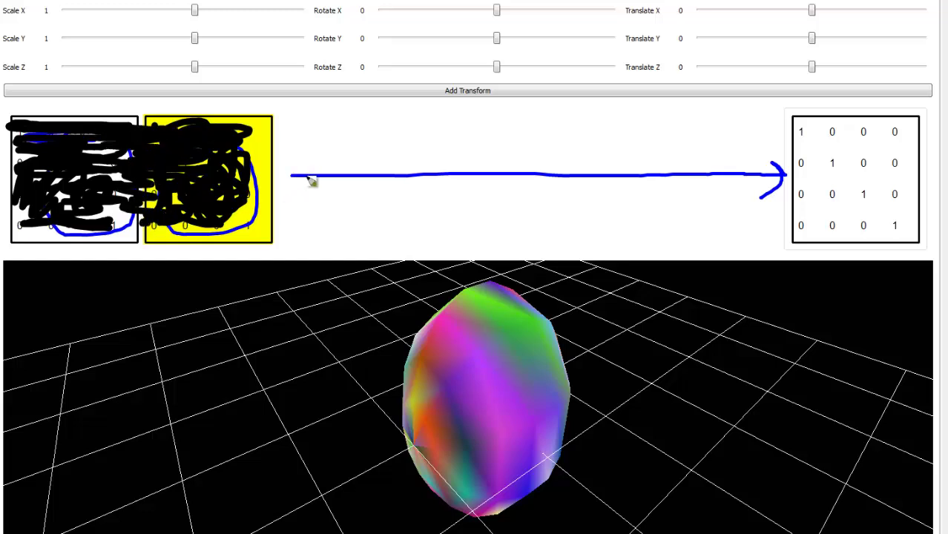
{"action": "mouse_move", "coordinate": [288, 177]}
{"action": "left_mouse_down"}
{"action": "mouse_move", "coordinate": [781, 174]}
{"action": "mouse_move", "coordinate": [777, 165]}
{"action": "mouse_move", "coordinate": [766, 196]}
{"action": "left_mouse_up"}
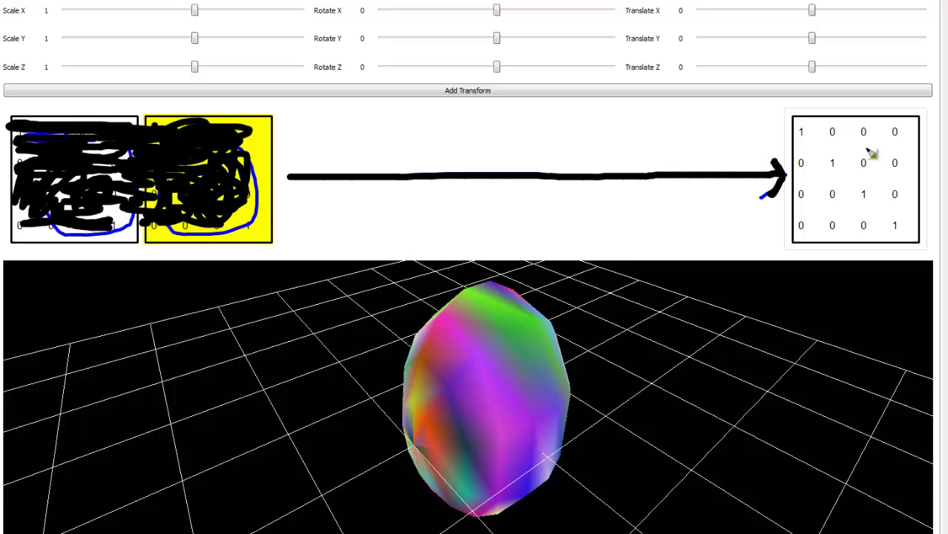
{"action": "mouse_move", "coordinate": [839, 132]}
{"action": "left_mouse_down"}
{"action": "mouse_move", "coordinate": [820, 142]}
{"action": "mouse_move", "coordinate": [834, 155]}
{"action": "mouse_move", "coordinate": [837, 214]}
{"action": "mouse_move", "coordinate": [861, 226]}
{"action": "left_mouse_up"}
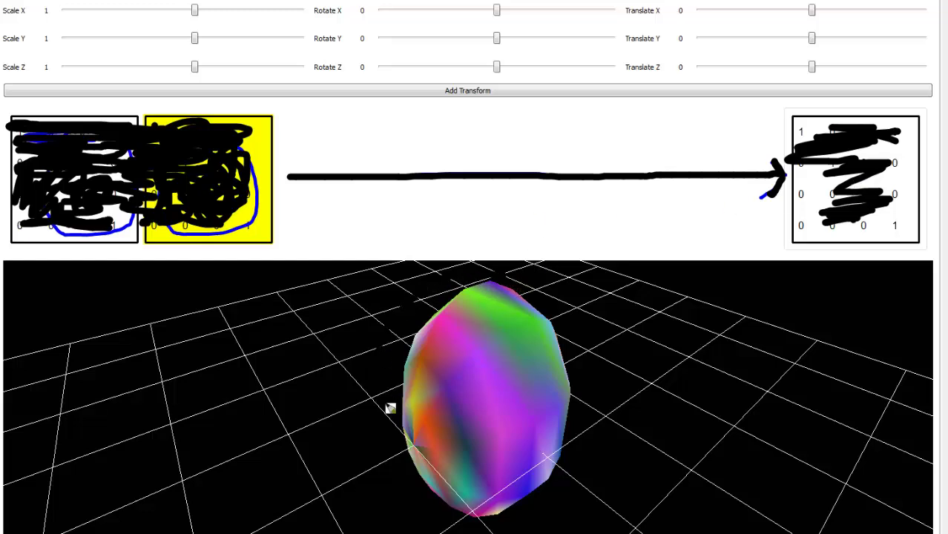
Step: Scribble over the 3D object, then clear all annotation strokes
{"action": "left_click_drag", "start_coordinate": [389, 408], "coordinate": [560, 466]}
{"action": "mouse_move", "coordinate": [568, 349]}
{"action": "left_mouse_down"}
{"action": "mouse_move", "coordinate": [536, 422]}
{"action": "mouse_move", "coordinate": [514, 424]}
{"action": "left_mouse_up"}
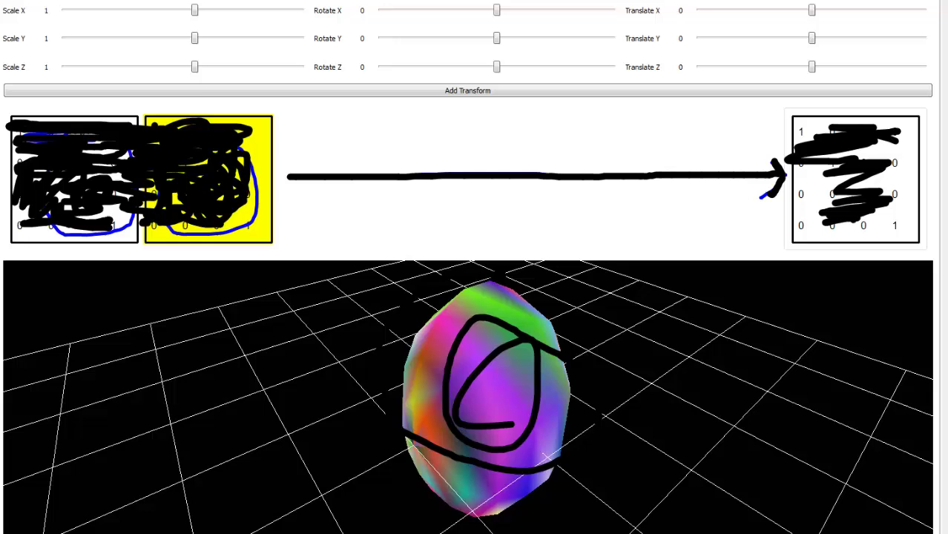
{"action": "key", "text": "Escape"}
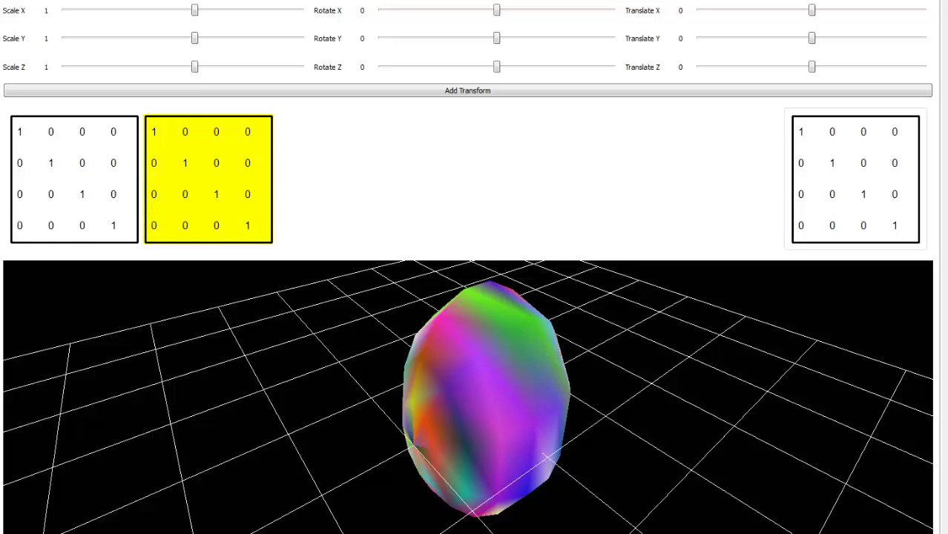
Step: Select the first matrix and test stretching along Y and rotating about Z
{"action": "left_click", "coordinate": [89, 172]}
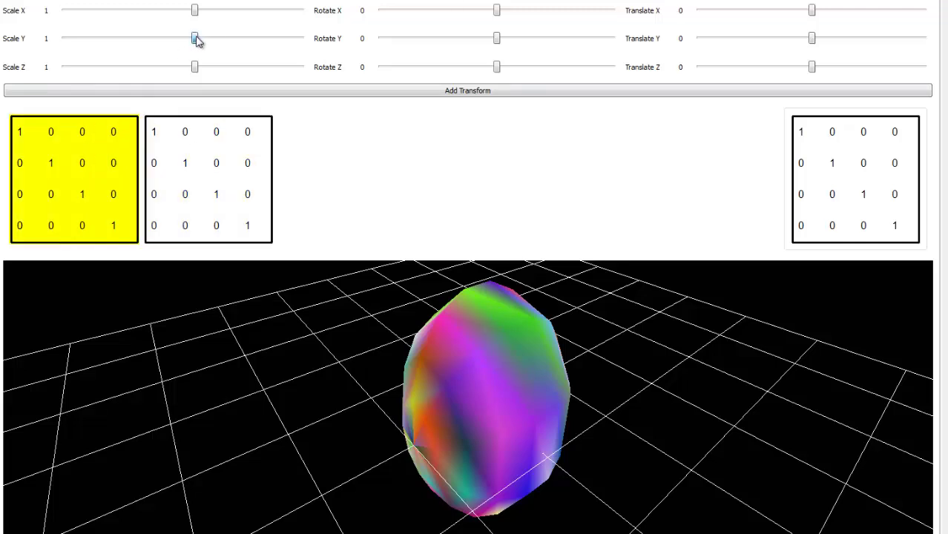
{"action": "mouse_move", "coordinate": [196, 38]}
{"action": "left_mouse_down"}
{"action": "mouse_move", "coordinate": [214, 43]}
{"action": "mouse_move", "coordinate": [164, 46]}
{"action": "mouse_move", "coordinate": [212, 47]}
{"action": "mouse_move", "coordinate": [187, 48]}
{"action": "mouse_move", "coordinate": [195, 52]}
{"action": "left_mouse_up"}
{"action": "left_click_drag", "start_coordinate": [499, 70], "coordinate": [502, 46]}
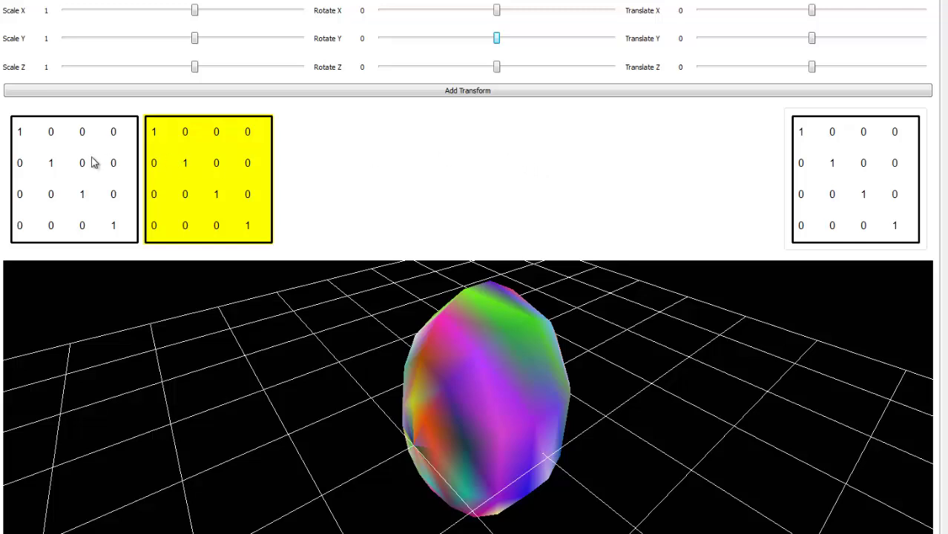
Step: In blue, label the matrices T and R and write '* V' after them
{"action": "right_click", "coordinate": [327, 4]}
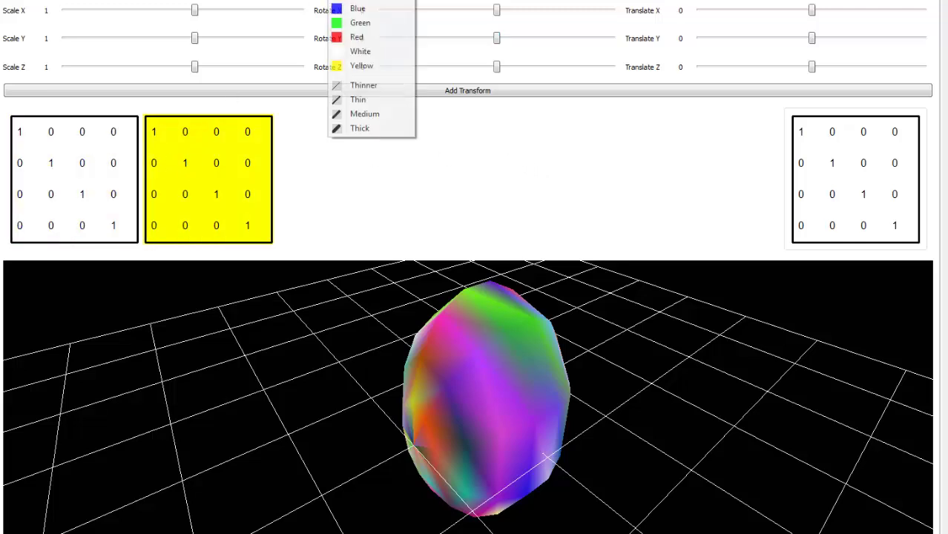
{"action": "left_click", "coordinate": [365, 11]}
{"action": "mouse_move", "coordinate": [208, 93]}
{"action": "left_mouse_down"}
{"action": "mouse_move", "coordinate": [204, 108]}
{"action": "mouse_move", "coordinate": [224, 93]}
{"action": "mouse_move", "coordinate": [214, 104]}
{"action": "left_mouse_up"}
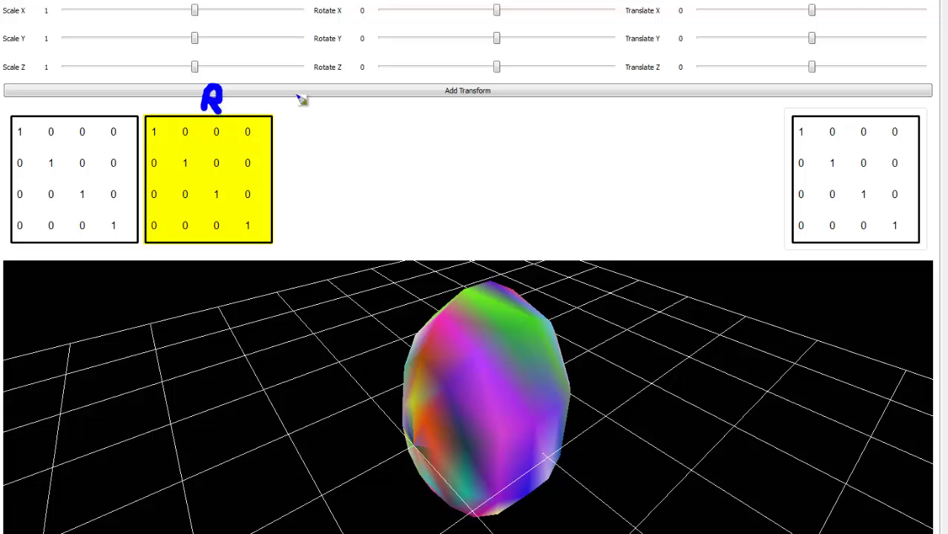
{"action": "mouse_move", "coordinate": [298, 153]}
{"action": "left_mouse_down"}
{"action": "mouse_move", "coordinate": [297, 184]}
{"action": "mouse_move", "coordinate": [317, 170]}
{"action": "mouse_move", "coordinate": [307, 162]}
{"action": "mouse_move", "coordinate": [287, 187]}
{"action": "mouse_move", "coordinate": [317, 195]}
{"action": "left_mouse_up"}
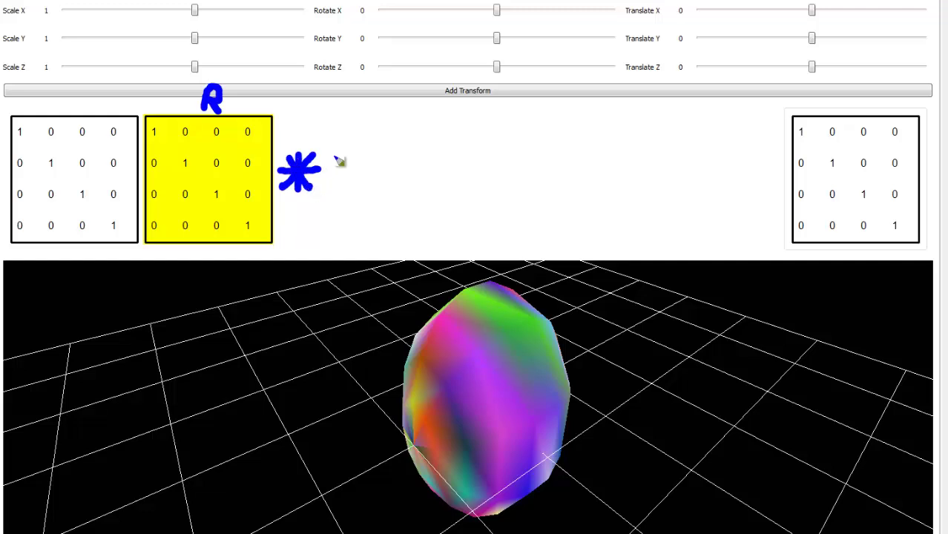
{"action": "mouse_move", "coordinate": [332, 153]}
{"action": "left_mouse_down"}
{"action": "mouse_move", "coordinate": [347, 189]}
{"action": "mouse_move", "coordinate": [361, 162]}
{"action": "left_mouse_up"}
{"action": "mouse_move", "coordinate": [75, 82]}
{"action": "left_mouse_down"}
{"action": "mouse_move", "coordinate": [72, 111]}
{"action": "mouse_move", "coordinate": [56, 83]}
{"action": "mouse_move", "coordinate": [99, 87]}
{"action": "left_mouse_up"}
Step: Set the T matrix's Z translation to -3 and orbit to view the pushed-back object
{"action": "left_click", "coordinate": [124, 159]}
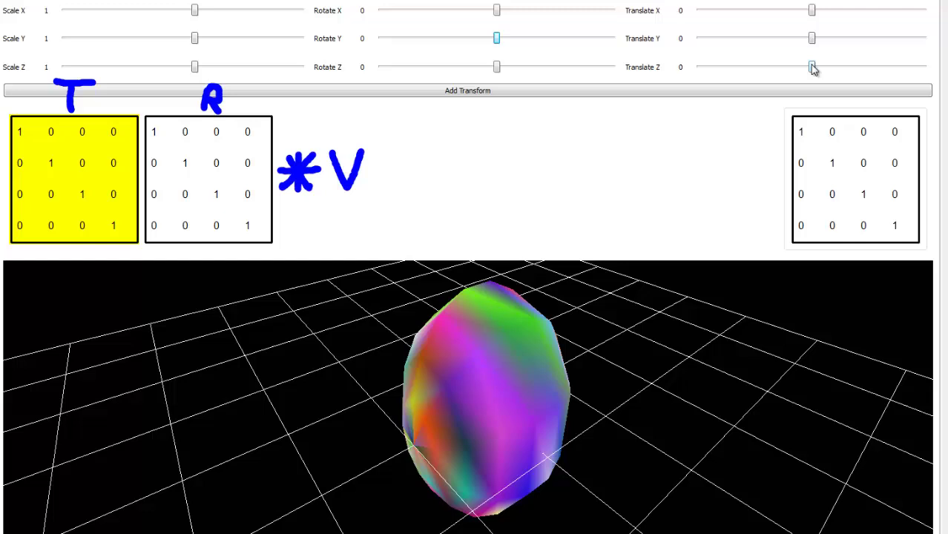
{"action": "scroll", "coordinate": [813, 68], "scroll_direction": "down", "scroll_amount": 6}
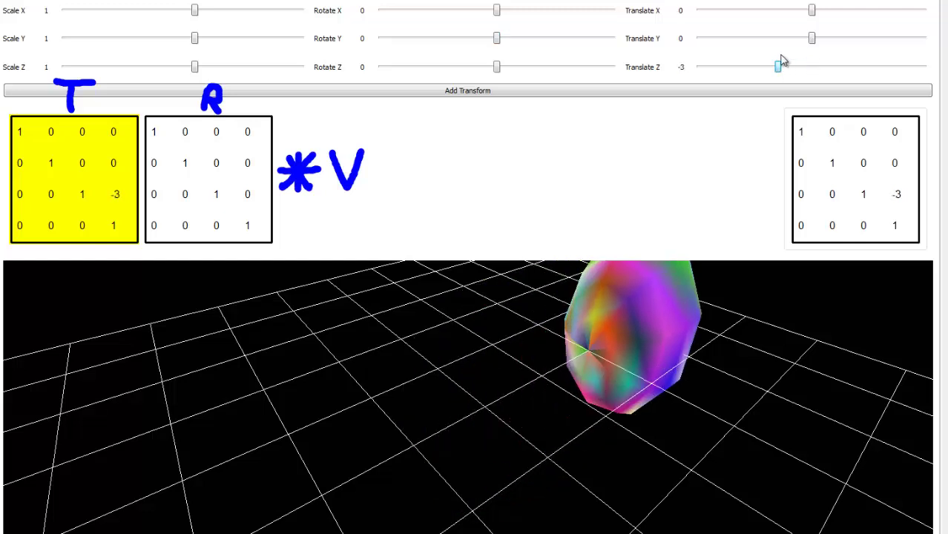
{"action": "left_click_drag", "start_coordinate": [707, 265], "coordinate": [590, 299]}
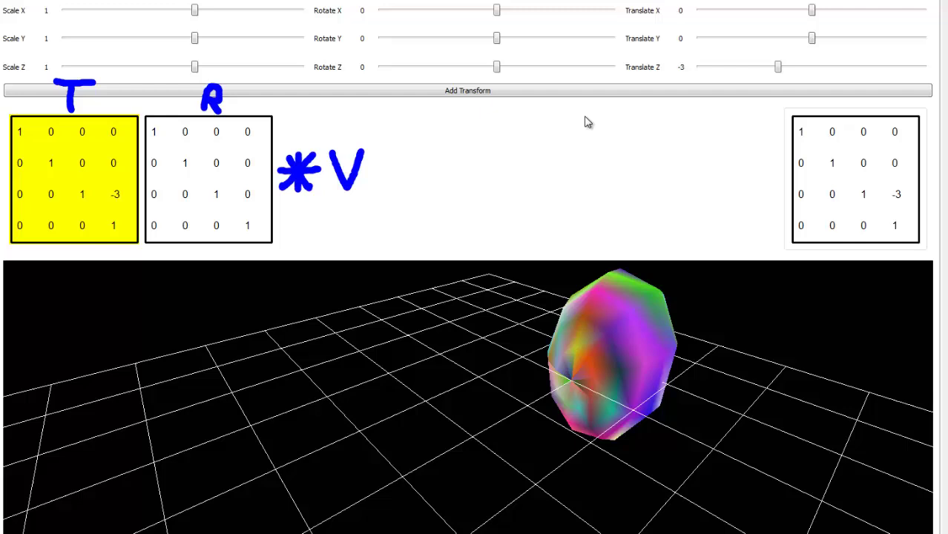
Step: Select the R matrix and test X rotations on the way to a -0.785398 Y rotation
{"action": "left_click", "coordinate": [239, 156]}
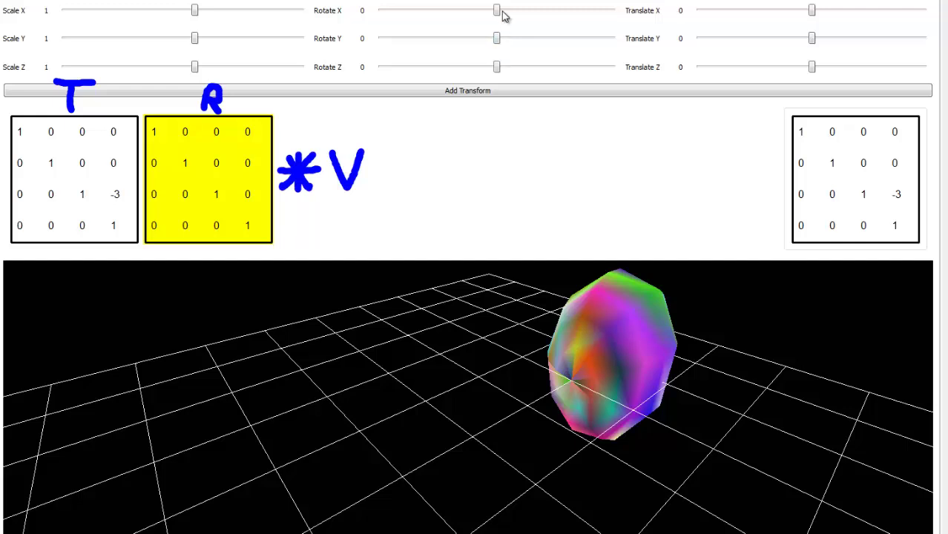
{"action": "left_click_drag", "start_coordinate": [501, 13], "coordinate": [470, 21]}
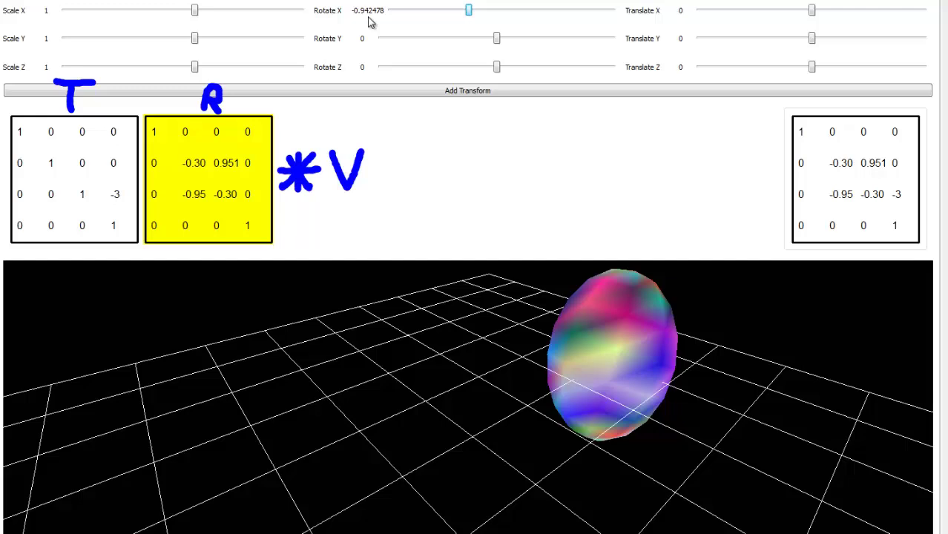
{"action": "left_click_drag", "start_coordinate": [469, 14], "coordinate": [474, 50]}
Step: Draw a red double-headed arrow between the T and R labels
{"action": "right_click", "coordinate": [332, 8]}
{"action": "left_click", "coordinate": [360, 38]}
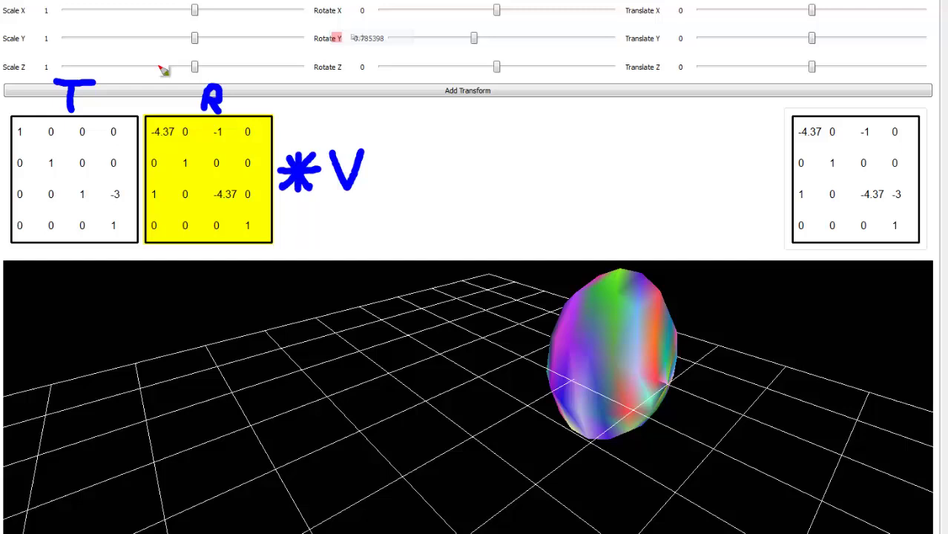
{"action": "mouse_move", "coordinate": [89, 68]}
{"action": "left_mouse_down"}
{"action": "mouse_move", "coordinate": [205, 66]}
{"action": "mouse_move", "coordinate": [210, 76]}
{"action": "mouse_move", "coordinate": [212, 58]}
{"action": "left_mouse_up"}
{"action": "mouse_move", "coordinate": [95, 51]}
{"action": "left_mouse_down"}
{"action": "mouse_move", "coordinate": [88, 67]}
{"action": "mouse_move", "coordinate": [120, 72]}
{"action": "left_mouse_up"}
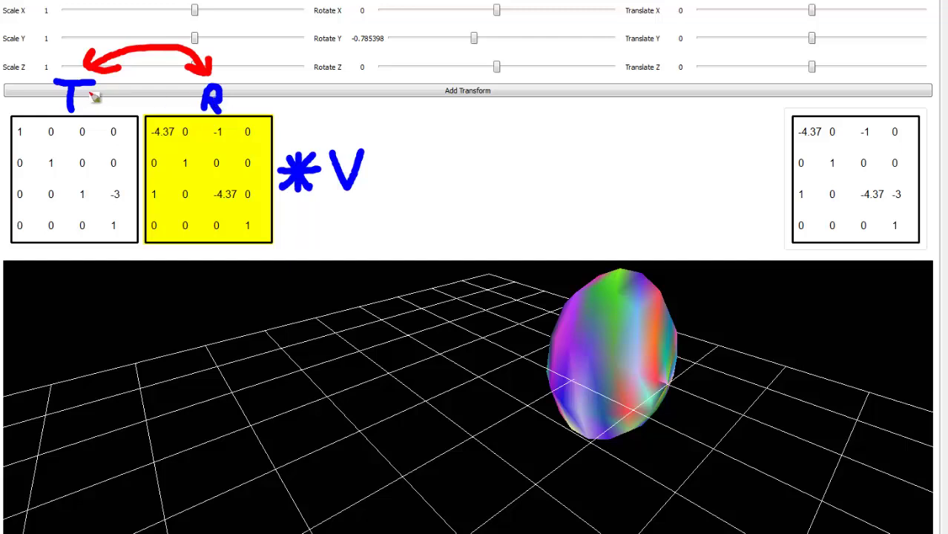
Step: Erase the red arrow and matrix labels with the large eraser
{"action": "right_click", "coordinate": [507, 4]}
{"action": "left_click", "coordinate": [508, 24]}
{"action": "mouse_move", "coordinate": [233, 101]}
{"action": "left_mouse_down"}
{"action": "mouse_move", "coordinate": [184, 89]}
{"action": "mouse_move", "coordinate": [175, 77]}
{"action": "mouse_move", "coordinate": [188, 72]}
{"action": "mouse_move", "coordinate": [183, 54]}
{"action": "mouse_move", "coordinate": [106, 75]}
{"action": "left_mouse_up"}
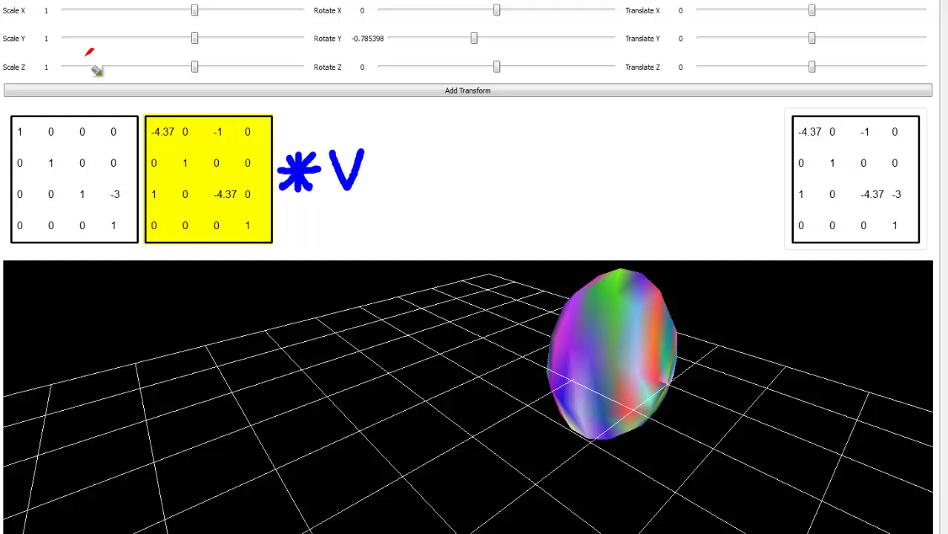
{"action": "left_click", "coordinate": [86, 53]}
Step: Reset R's rotation to zero and remove T's Z translation
{"action": "left_click_drag", "start_coordinate": [475, 39], "coordinate": [497, 41]}
{"action": "left_click", "coordinate": [101, 166]}
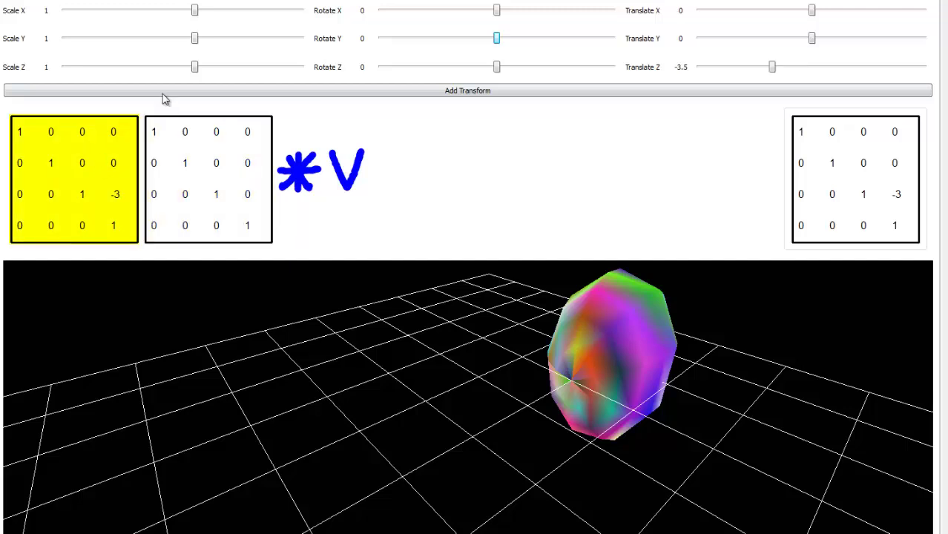
{"action": "left_click_drag", "start_coordinate": [774, 69], "coordinate": [814, 69]}
{"action": "left_click", "coordinate": [222, 173]}
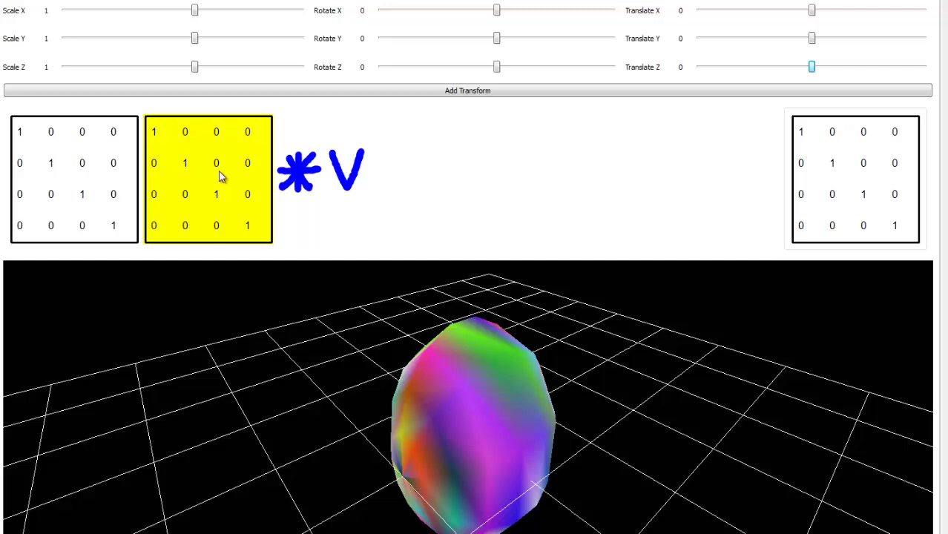
Step: Start a new blue annotation, scroll the Translate Z slider, and select the first matrix
{"action": "right_click", "coordinate": [328, 4]}
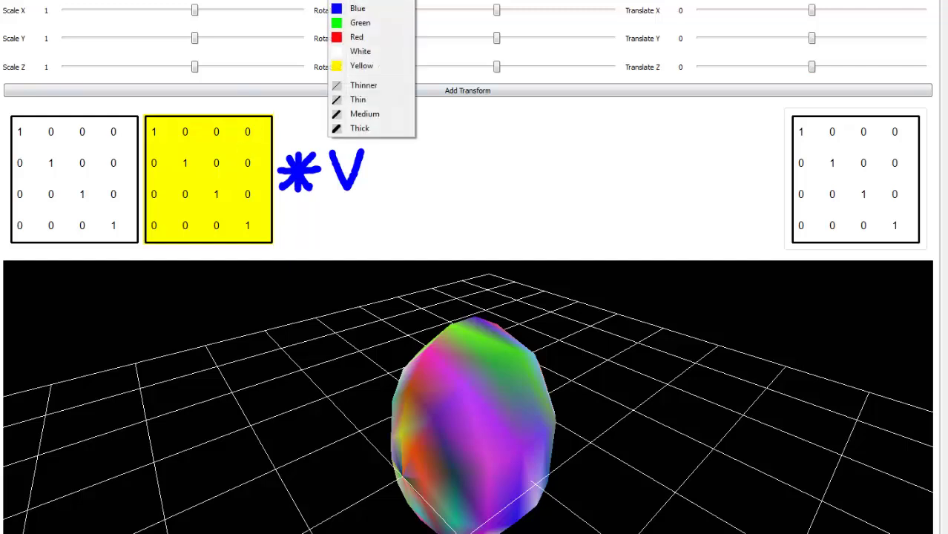
{"action": "left_click", "coordinate": [364, 10]}
{"action": "mouse_move", "coordinate": [211, 79]}
{"action": "left_mouse_down"}
{"action": "mouse_move", "coordinate": [211, 109]}
{"action": "mouse_move", "coordinate": [242, 79]}
{"action": "left_mouse_up"}
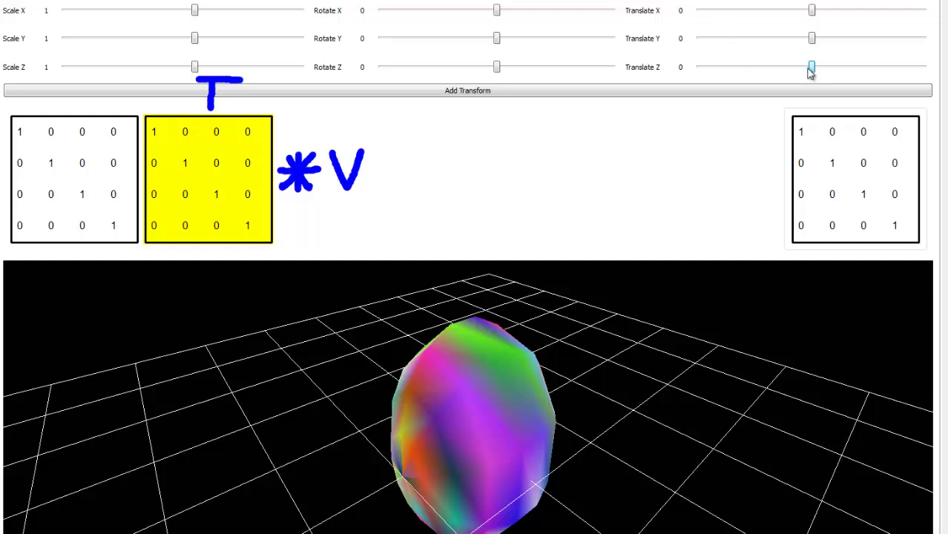
{"action": "scroll", "coordinate": [811, 72], "scroll_direction": "down", "scroll_amount": 7}
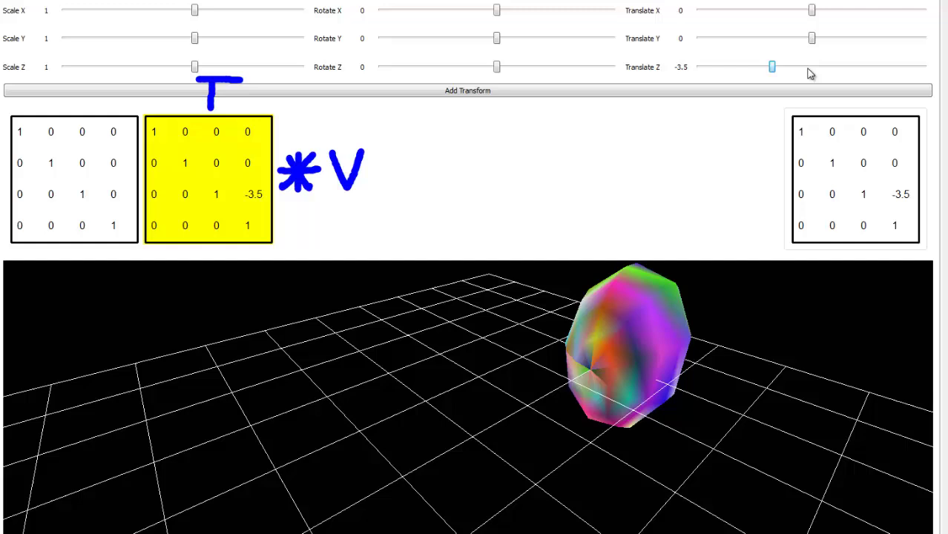
{"action": "scroll", "coordinate": [811, 74], "scroll_direction": "up", "scroll_amount": 1}
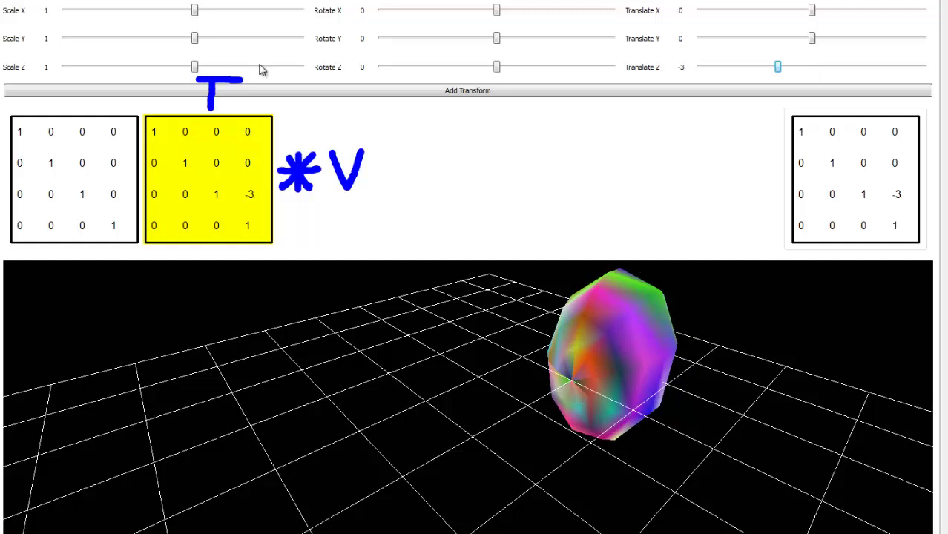
{"action": "left_click", "coordinate": [84, 169]}
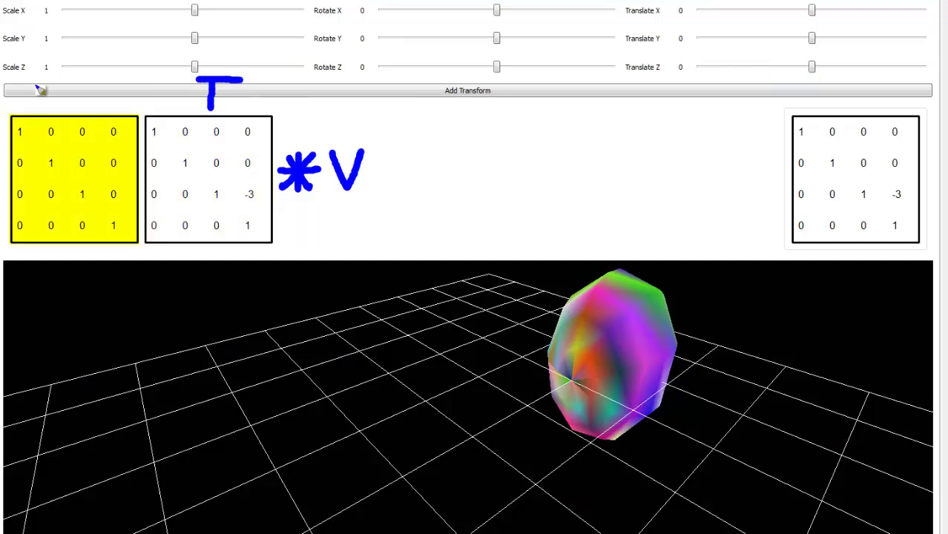
Step: Write a blue R above the first matrix, try a Y rotation, and sketch red notes on the object
{"action": "mouse_move", "coordinate": [76, 62]}
{"action": "left_mouse_down"}
{"action": "mouse_move", "coordinate": [79, 105]}
{"action": "mouse_move", "coordinate": [78, 71]}
{"action": "mouse_move", "coordinate": [94, 67]}
{"action": "mouse_move", "coordinate": [85, 85]}
{"action": "mouse_move", "coordinate": [108, 104]}
{"action": "left_mouse_up"}
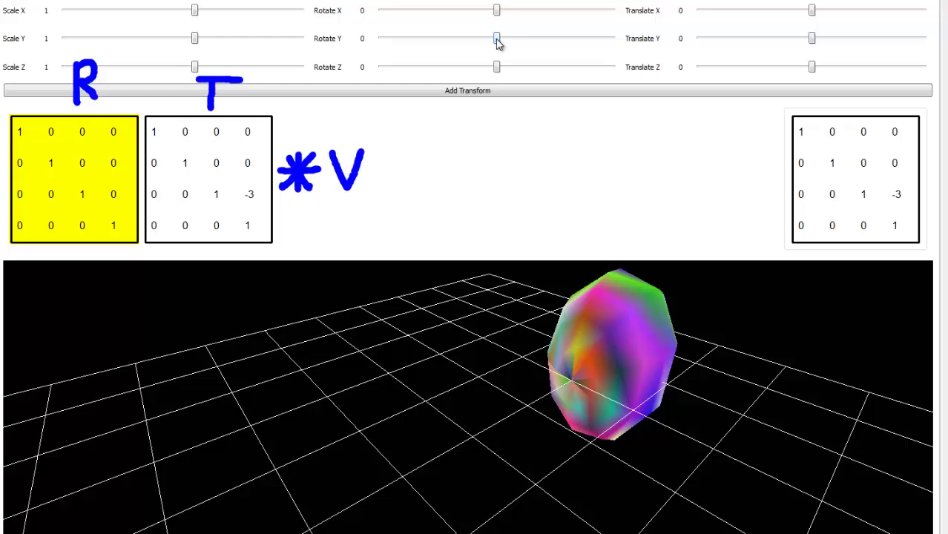
{"action": "left_click_drag", "start_coordinate": [498, 41], "coordinate": [500, 64]}
{"action": "right_click", "coordinate": [367, 6]}
{"action": "left_click", "coordinate": [362, 37]}
{"action": "mouse_move", "coordinate": [620, 286]}
{"action": "left_mouse_down"}
{"action": "mouse_move", "coordinate": [604, 237]}
{"action": "mouse_move", "coordinate": [628, 241]}
{"action": "left_mouse_up"}
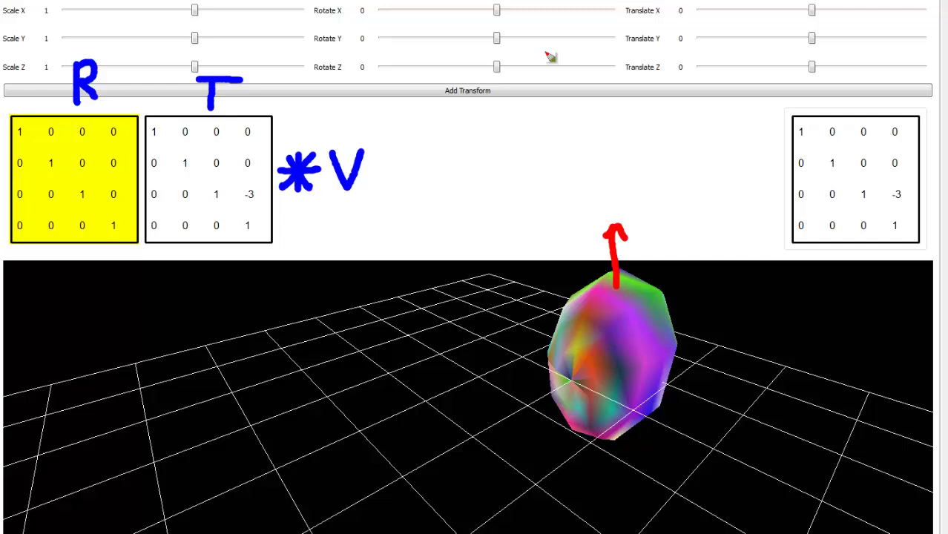
{"action": "mouse_move", "coordinate": [584, 307]}
{"action": "left_mouse_down"}
{"action": "mouse_move", "coordinate": [637, 305]}
{"action": "mouse_move", "coordinate": [607, 262]}
{"action": "mouse_move", "coordinate": [613, 319]}
{"action": "mouse_move", "coordinate": [605, 261]}
{"action": "mouse_move", "coordinate": [644, 299]}
{"action": "mouse_move", "coordinate": [604, 320]}
{"action": "mouse_move", "coordinate": [605, 276]}
{"action": "left_mouse_up"}
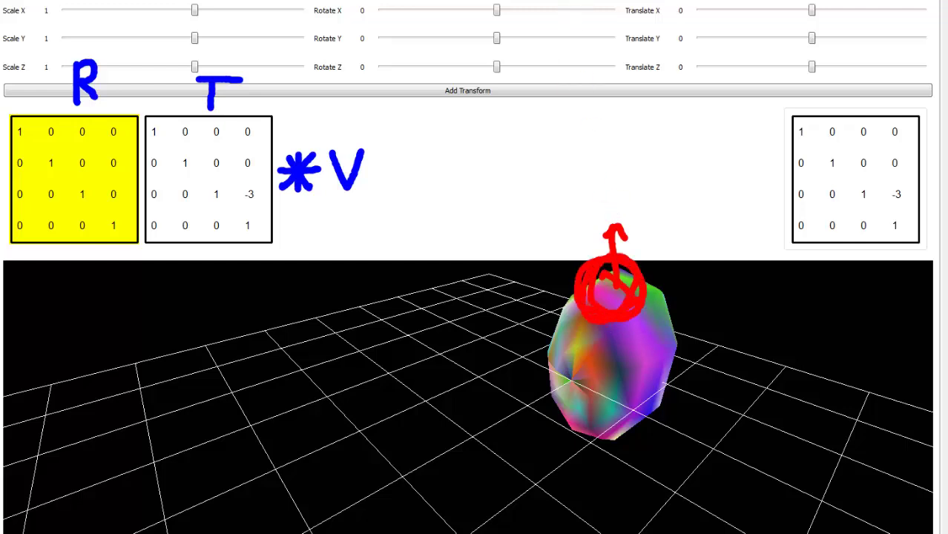
Step: Erase the red notes with the large eraser and rotate the object about Y and back
{"action": "left_click", "coordinate": [502, 29]}
{"action": "mouse_move", "coordinate": [644, 291]}
{"action": "left_mouse_down"}
{"action": "mouse_move", "coordinate": [624, 219]}
{"action": "mouse_move", "coordinate": [611, 231]}
{"action": "mouse_move", "coordinate": [605, 319]}
{"action": "mouse_move", "coordinate": [629, 277]}
{"action": "left_mouse_up"}
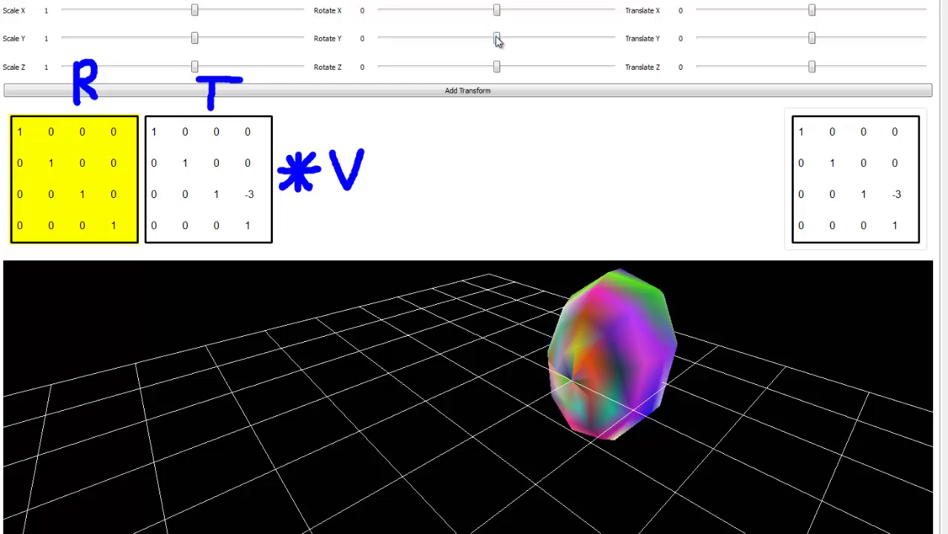
{"action": "mouse_move", "coordinate": [498, 42]}
{"action": "left_mouse_down"}
{"action": "mouse_move", "coordinate": [556, 50]}
{"action": "mouse_move", "coordinate": [499, 50]}
{"action": "left_mouse_up"}
Step: Draw a red upward arrow at the grid origin and test rotating the object about Y
{"action": "right_click", "coordinate": [330, 7]}
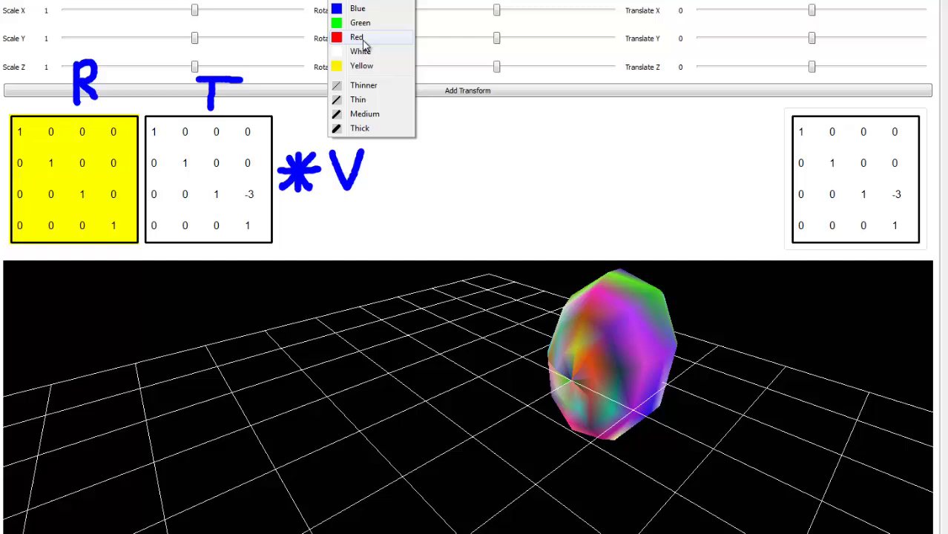
{"action": "left_click", "coordinate": [362, 38]}
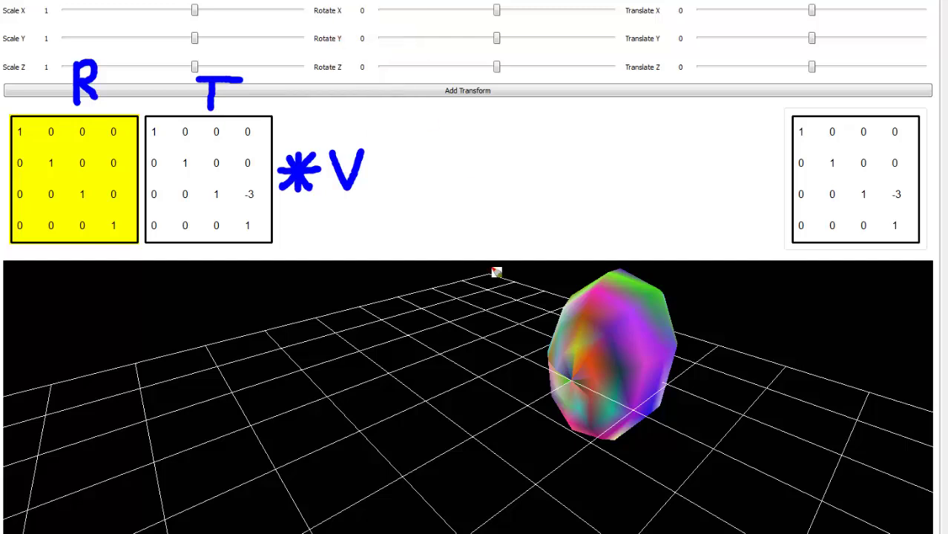
{"action": "mouse_move", "coordinate": [477, 442]}
{"action": "left_mouse_down"}
{"action": "mouse_move", "coordinate": [473, 386]}
{"action": "mouse_move", "coordinate": [486, 407]}
{"action": "left_mouse_up"}
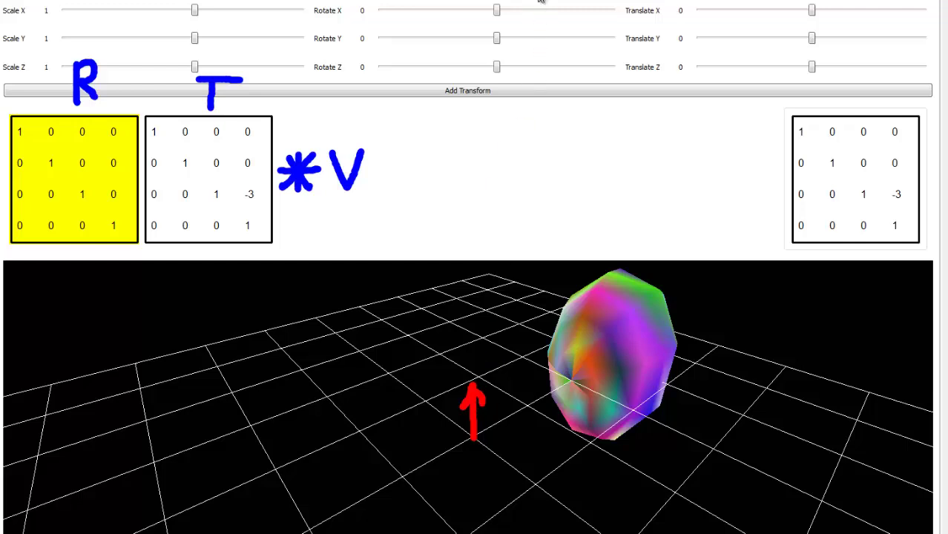
{"action": "left_click_drag", "start_coordinate": [497, 38], "coordinate": [500, 79]}
{"action": "right_click", "coordinate": [496, 38]}
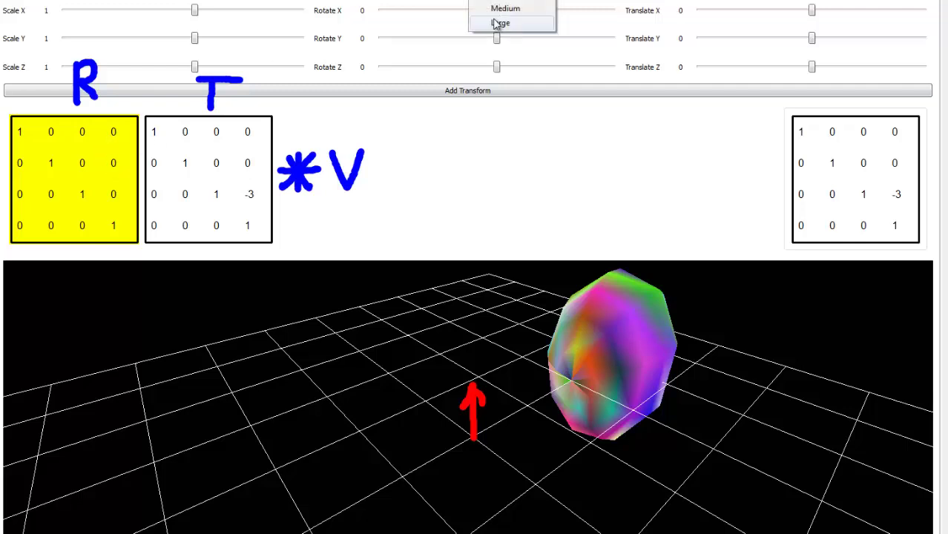
Step: Erase the red grid arrow and the T and R labels with the large eraser
{"action": "left_click", "coordinate": [499, 23]}
{"action": "left_click", "coordinate": [474, 396]}
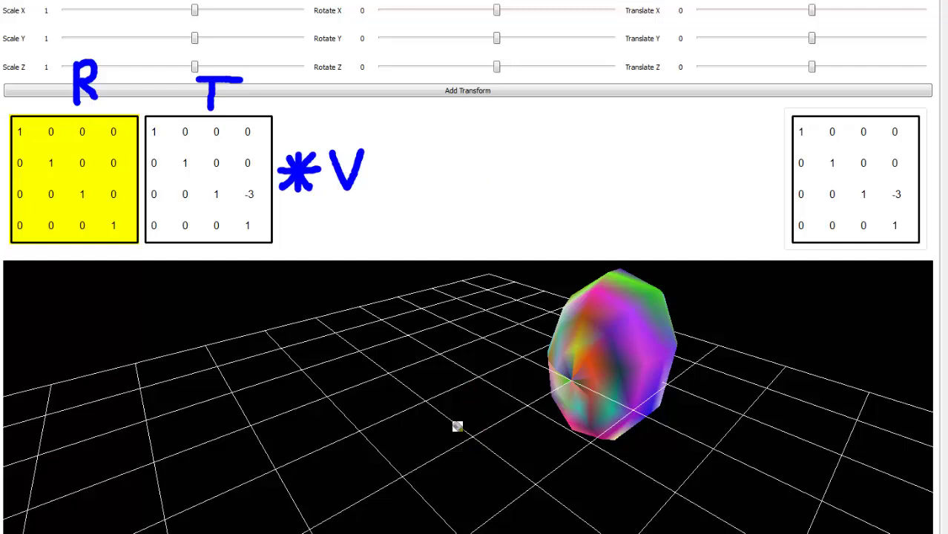
{"action": "mouse_move", "coordinate": [314, 99]}
{"action": "left_mouse_down"}
{"action": "mouse_move", "coordinate": [210, 103]}
{"action": "mouse_move", "coordinate": [215, 75]}
{"action": "mouse_move", "coordinate": [187, 92]}
{"action": "mouse_move", "coordinate": [94, 89]}
{"action": "left_mouse_up"}
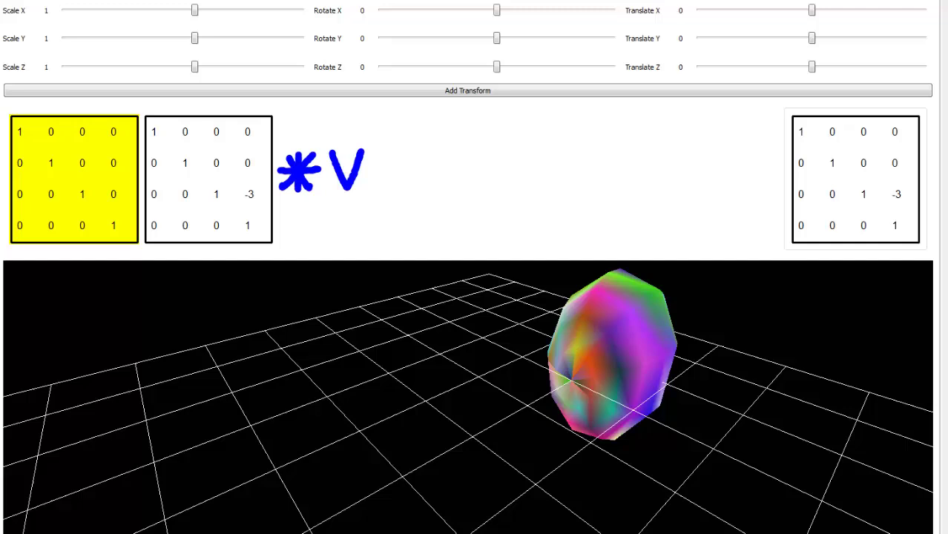
Step: Write blue T and R labels, then reset the second matrix's Z translation to 0
{"action": "right_click", "coordinate": [328, 2]}
{"action": "left_click", "coordinate": [364, 12]}
{"action": "mouse_move", "coordinate": [193, 111]}
{"action": "left_mouse_down"}
{"action": "mouse_move", "coordinate": [206, 78]}
{"action": "mouse_move", "coordinate": [223, 88]}
{"action": "mouse_move", "coordinate": [226, 109]}
{"action": "left_mouse_up"}
{"action": "mouse_move", "coordinate": [77, 71]}
{"action": "left_mouse_down"}
{"action": "mouse_move", "coordinate": [75, 106]}
{"action": "mouse_move", "coordinate": [97, 69]}
{"action": "left_mouse_up"}
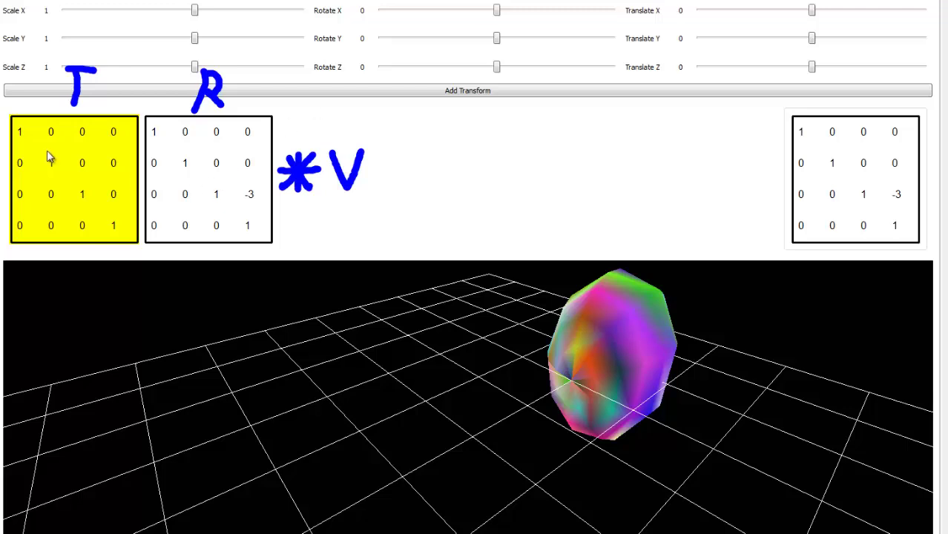
{"action": "left_click", "coordinate": [228, 183]}
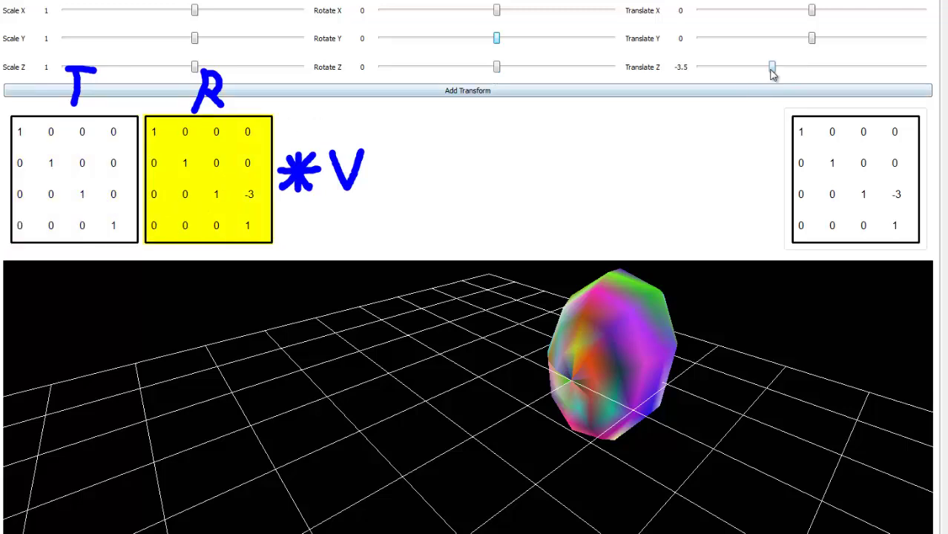
{"action": "left_click_drag", "start_coordinate": [772, 72], "coordinate": [813, 72]}
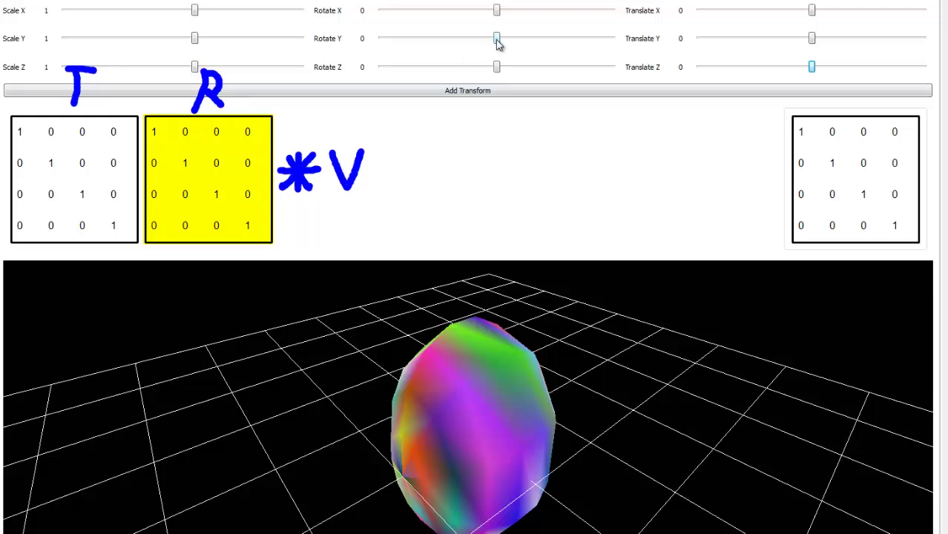
Step: Draw a red arrow up through the egg and set R's Y rotation to 1.41372
{"action": "left_click_drag", "start_coordinate": [499, 44], "coordinate": [415, 42]}
{"action": "right_click", "coordinate": [415, 42]}
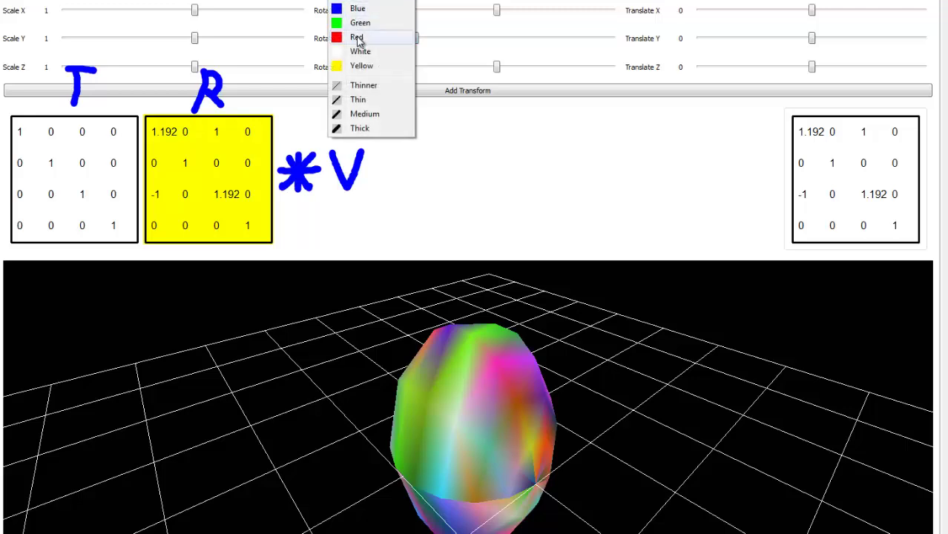
{"action": "left_click", "coordinate": [357, 38]}
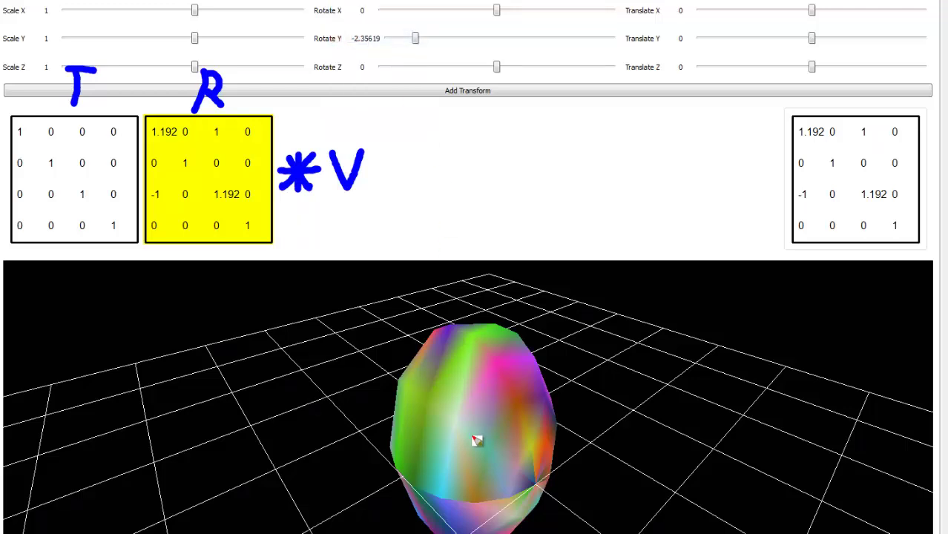
{"action": "left_click_drag", "start_coordinate": [479, 443], "coordinate": [490, 397]}
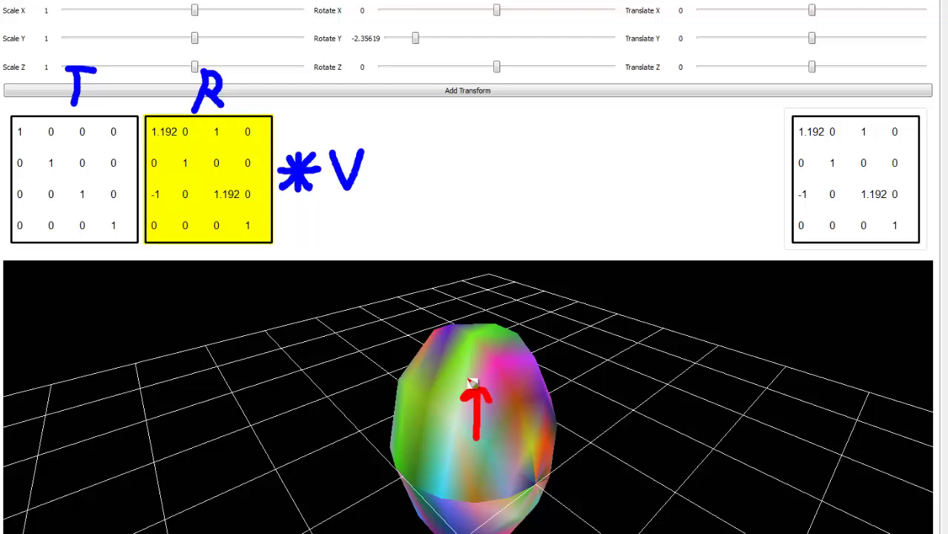
{"action": "mouse_move", "coordinate": [478, 377]}
{"action": "left_mouse_down"}
{"action": "mouse_move", "coordinate": [483, 273]}
{"action": "mouse_move", "coordinate": [464, 286]}
{"action": "mouse_move", "coordinate": [496, 291]}
{"action": "left_mouse_up"}
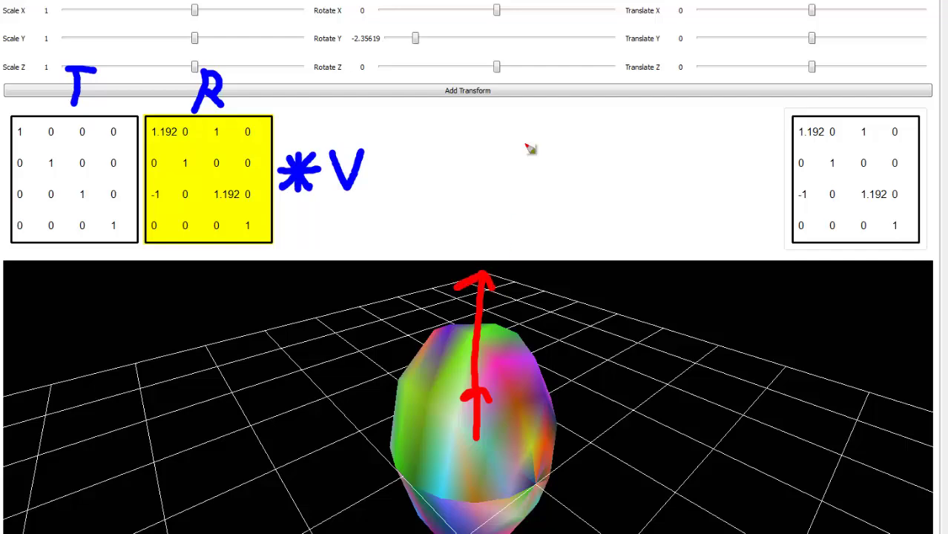
{"action": "left_click_drag", "start_coordinate": [416, 40], "coordinate": [552, 52]}
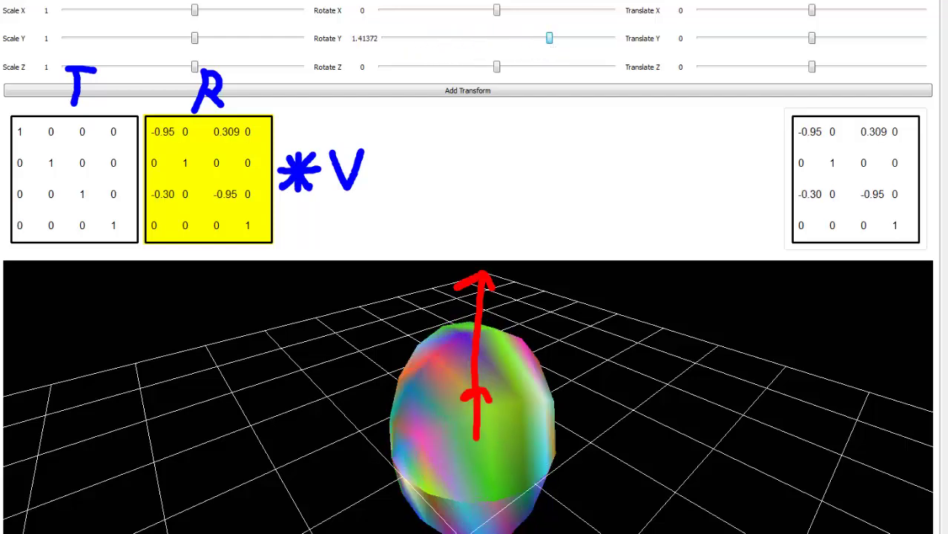
{"action": "left_click", "coordinate": [100, 181]}
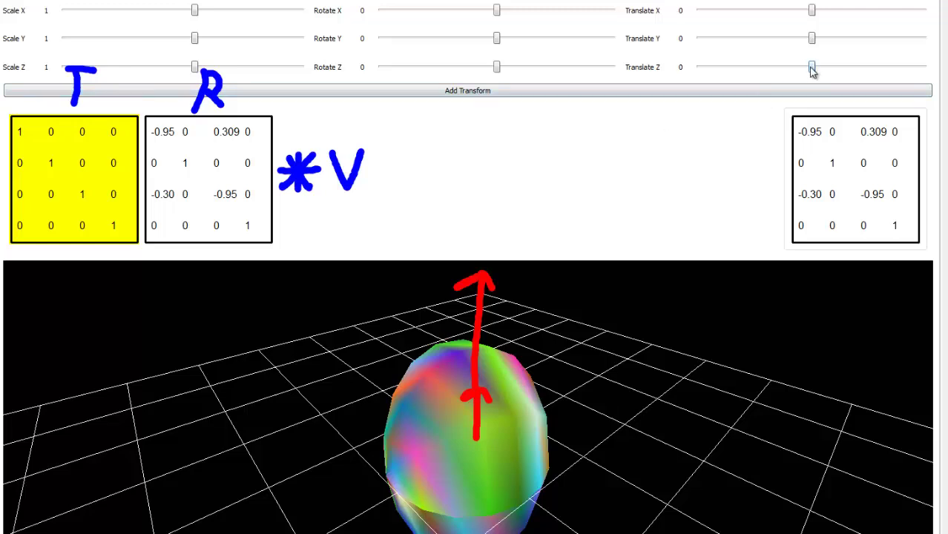
Step: Adjust the R matrix's Y rotation, spinning the egg and settling on a small angle
{"action": "scroll", "coordinate": [813, 70], "scroll_direction": "down", "scroll_amount": 6}
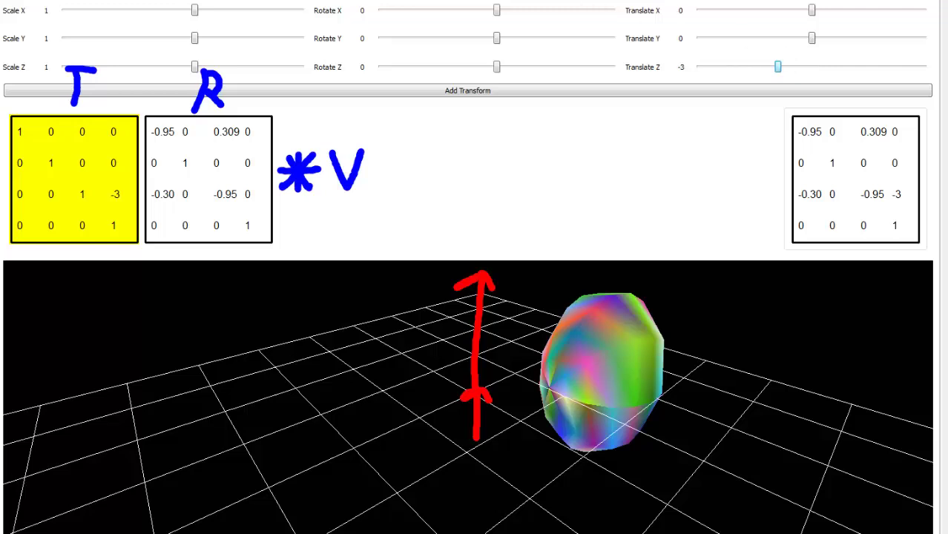
{"action": "left_click", "coordinate": [248, 169]}
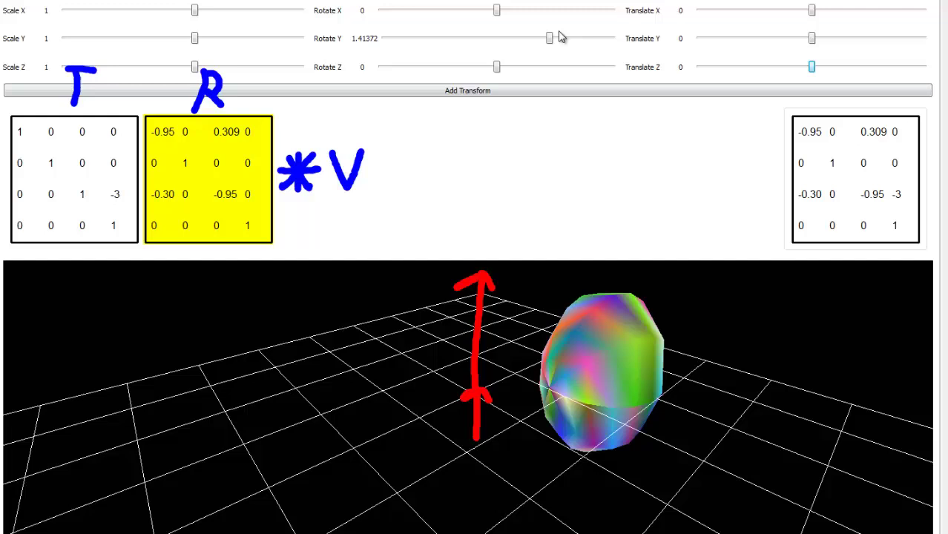
{"action": "left_click_drag", "start_coordinate": [550, 38], "coordinate": [590, 40]}
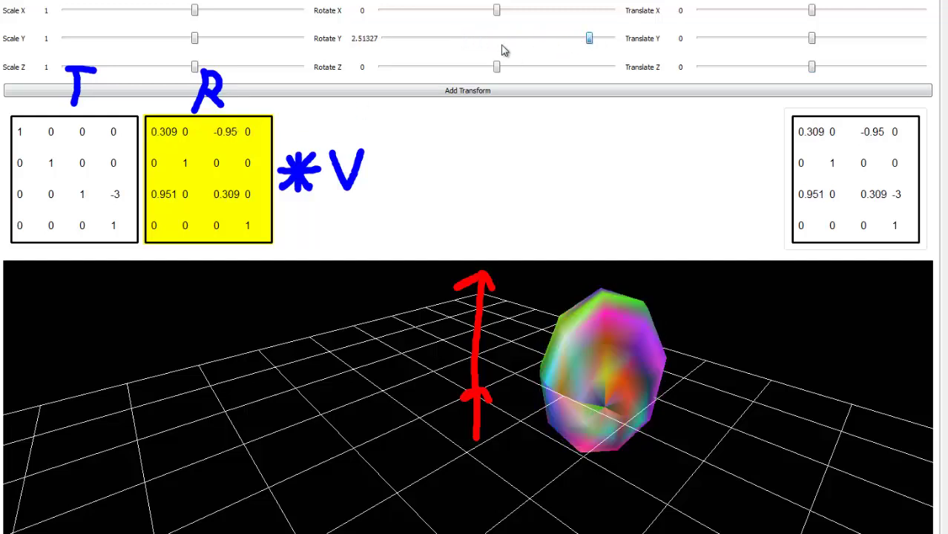
{"action": "left_click_drag", "start_coordinate": [504, 41], "coordinate": [555, 43]}
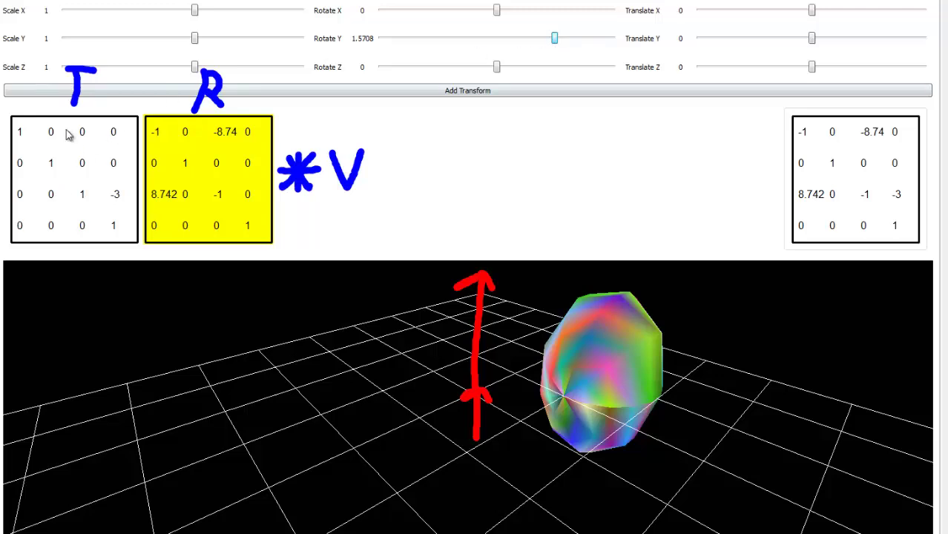
{"action": "left_click_drag", "start_coordinate": [557, 39], "coordinate": [504, 40]}
Step: Reset T's Z translation to 0, then give R a Y rotation of 0.314159
{"action": "left_click", "coordinate": [74, 172]}
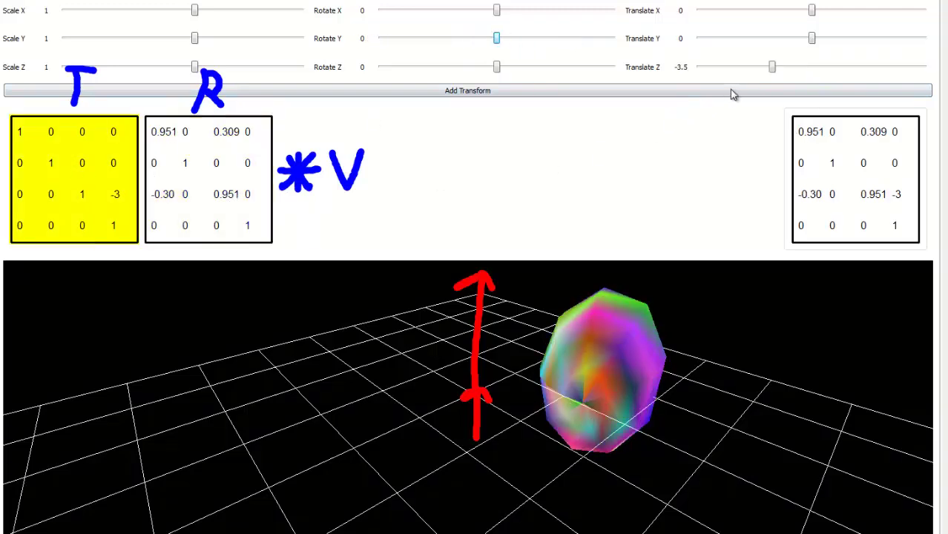
{"action": "left_click", "coordinate": [790, 69]}
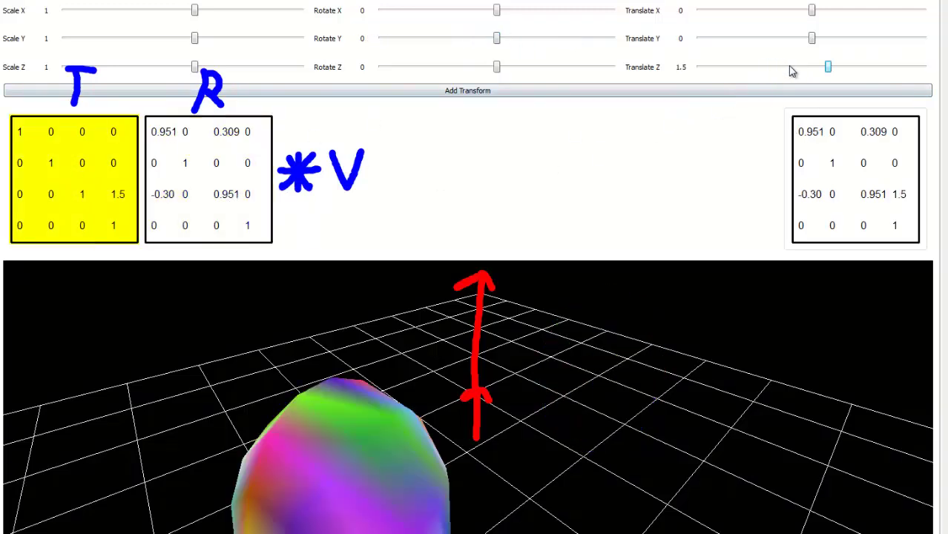
{"action": "left_click_drag", "start_coordinate": [830, 71], "coordinate": [816, 70]}
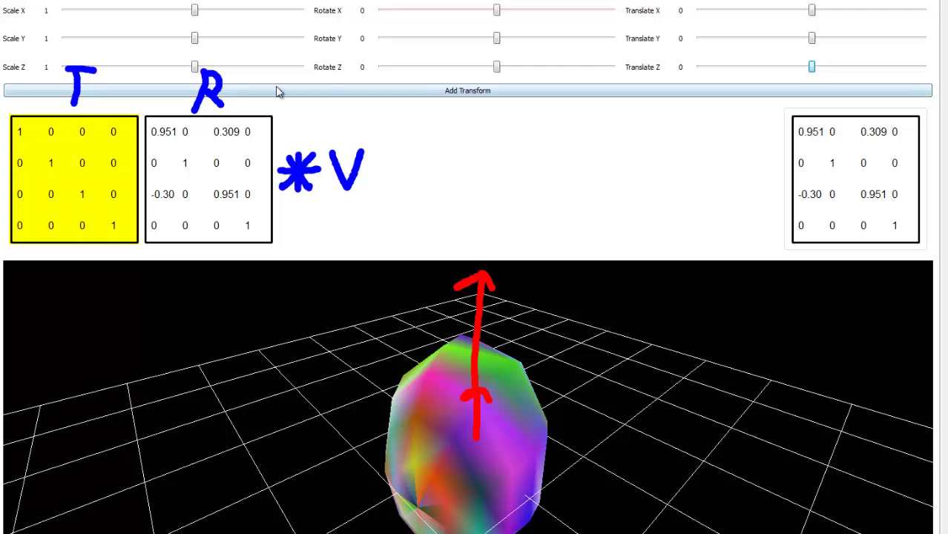
{"action": "left_click", "coordinate": [207, 184]}
{"action": "left_click_drag", "start_coordinate": [499, 40], "coordinate": [517, 53]}
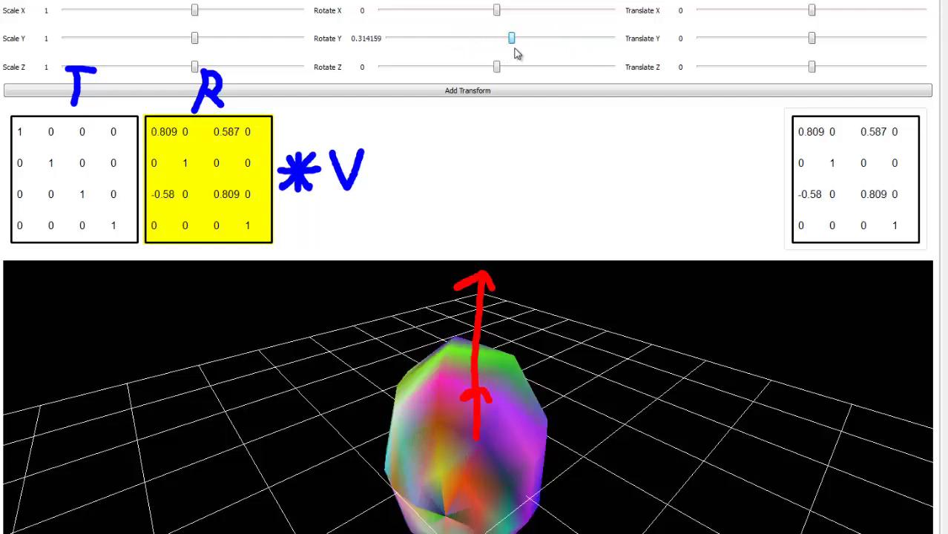
Step: Redraw the blue labels as R then T, zero the Y rotation, and set Translate Z to -3
{"action": "left_click", "coordinate": [217, 108]}
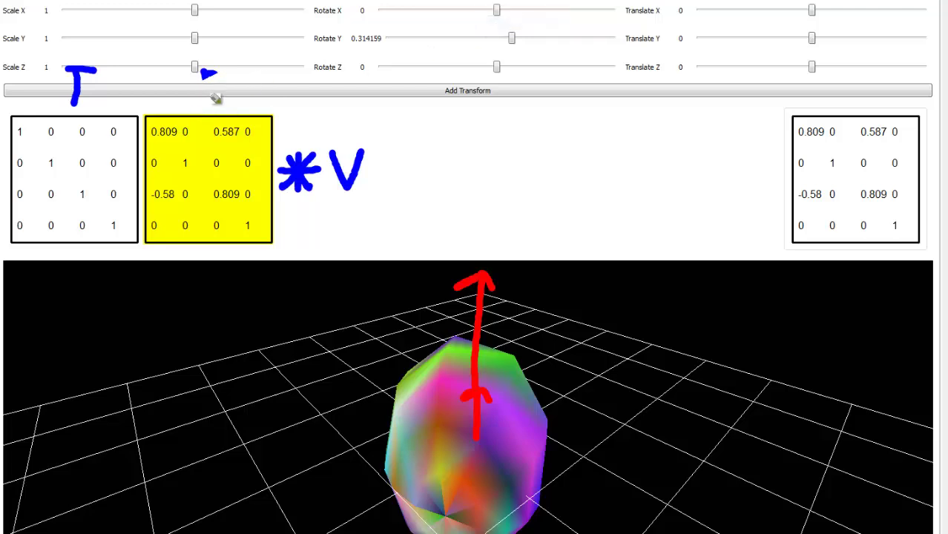
{"action": "mouse_move", "coordinate": [68, 70]}
{"action": "left_mouse_down"}
{"action": "mouse_move", "coordinate": [85, 84]}
{"action": "mouse_move", "coordinate": [80, 104]}
{"action": "left_mouse_up"}
{"action": "left_click", "coordinate": [335, 5]}
{"action": "left_click", "coordinate": [341, 23]}
{"action": "mouse_move", "coordinate": [74, 69]}
{"action": "left_mouse_down"}
{"action": "mouse_move", "coordinate": [69, 106]}
{"action": "mouse_move", "coordinate": [74, 88]}
{"action": "mouse_move", "coordinate": [90, 108]}
{"action": "left_mouse_up"}
{"action": "mouse_move", "coordinate": [203, 74]}
{"action": "left_mouse_down"}
{"action": "mouse_move", "coordinate": [205, 100]}
{"action": "mouse_move", "coordinate": [198, 82]}
{"action": "mouse_move", "coordinate": [245, 78]}
{"action": "left_mouse_up"}
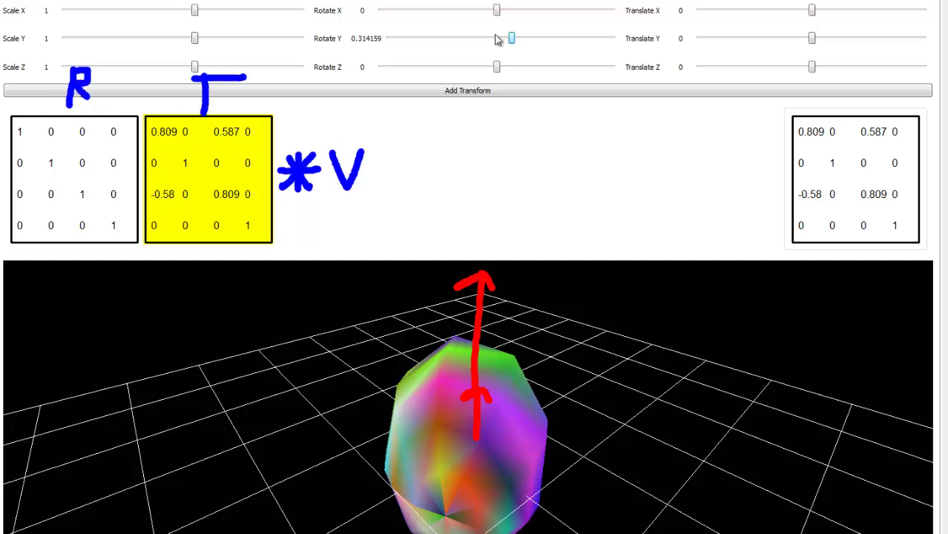
{"action": "left_click_drag", "start_coordinate": [512, 39], "coordinate": [497, 42]}
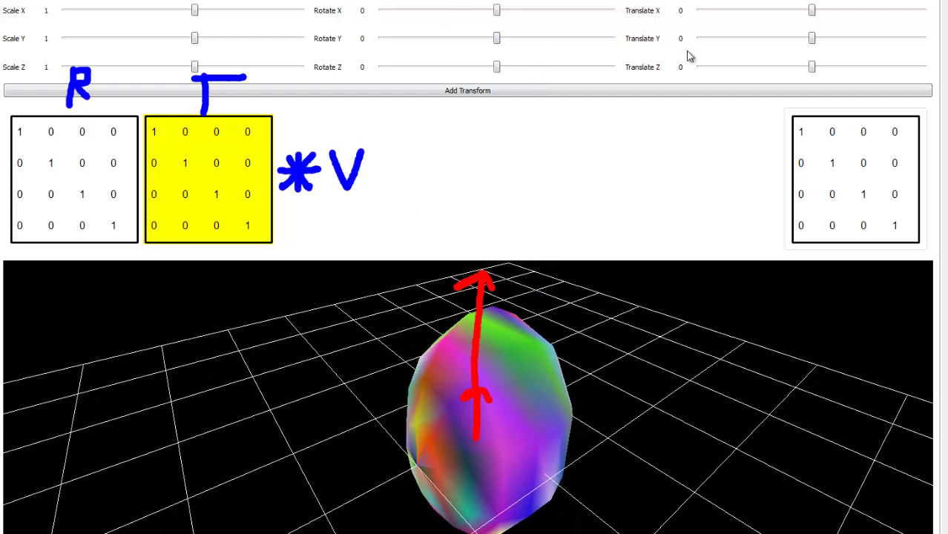
{"action": "left_click_drag", "start_coordinate": [812, 68], "coordinate": [779, 67]}
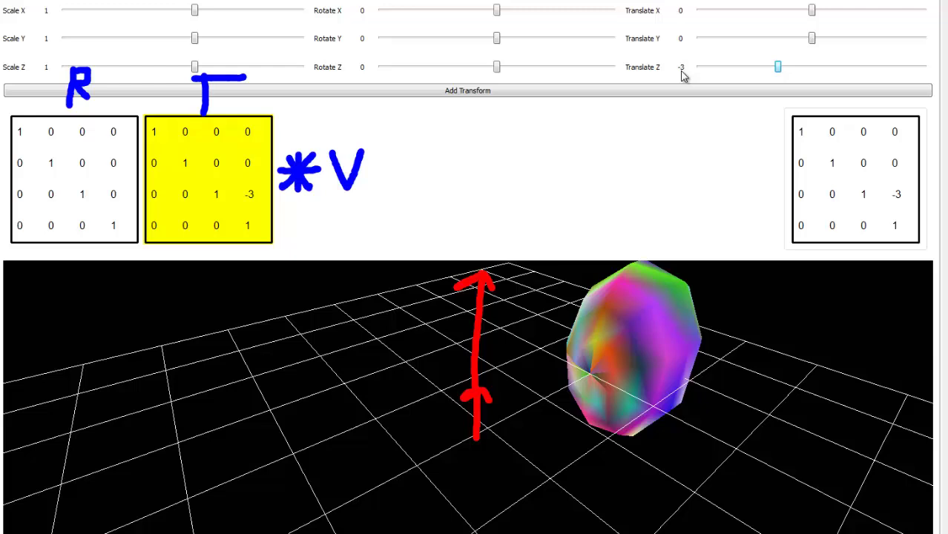
Step: Rotate the first matrix about 0.157 on Y, then underline glm::rotate in MeGlWindow.cpp
{"action": "left_click", "coordinate": [101, 134]}
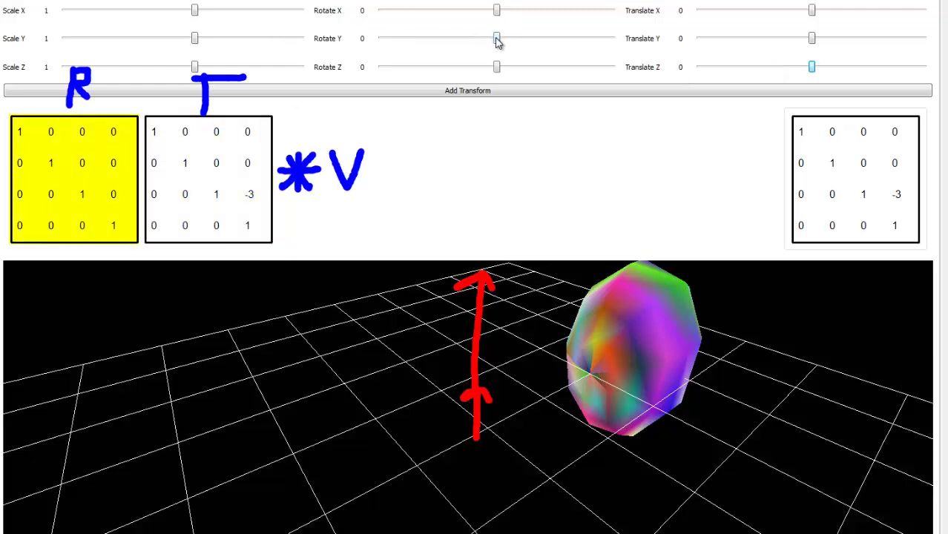
{"action": "mouse_move", "coordinate": [497, 42]}
{"action": "left_mouse_down"}
{"action": "mouse_move", "coordinate": [561, 45]}
{"action": "mouse_move", "coordinate": [485, 49]}
{"action": "mouse_move", "coordinate": [554, 59]}
{"action": "mouse_move", "coordinate": [489, 58]}
{"action": "mouse_move", "coordinate": [541, 63]}
{"action": "mouse_move", "coordinate": [525, 40]}
{"action": "mouse_move", "coordinate": [496, 46]}
{"action": "mouse_move", "coordinate": [536, 47]}
{"action": "mouse_move", "coordinate": [478, 52]}
{"action": "mouse_move", "coordinate": [539, 59]}
{"action": "mouse_move", "coordinate": [489, 63]}
{"action": "mouse_move", "coordinate": [507, 45]}
{"action": "left_mouse_up"}
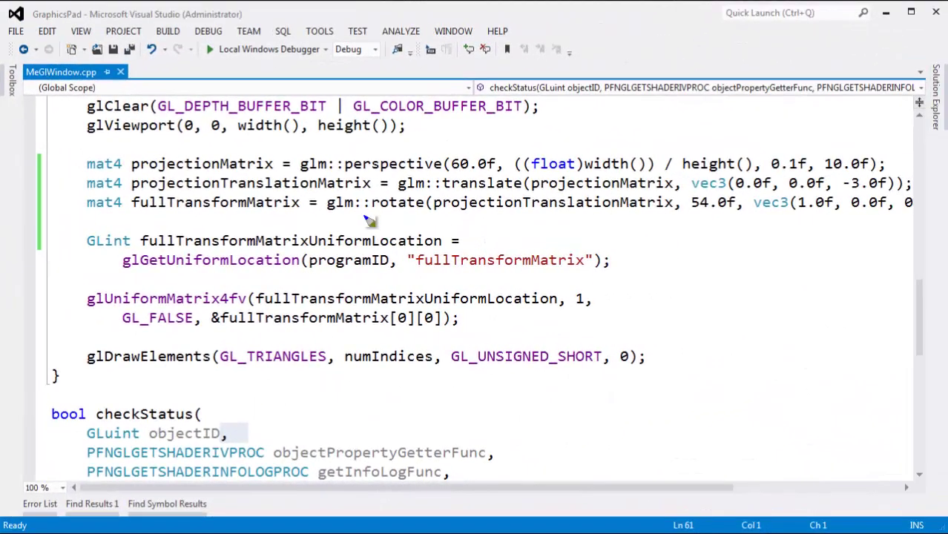
{"action": "mouse_move", "coordinate": [358, 215]}
{"action": "left_mouse_down"}
{"action": "mouse_move", "coordinate": [428, 215]}
{"action": "mouse_move", "coordinate": [479, 191]}
{"action": "mouse_move", "coordinate": [520, 194]}
{"action": "left_mouse_up"}
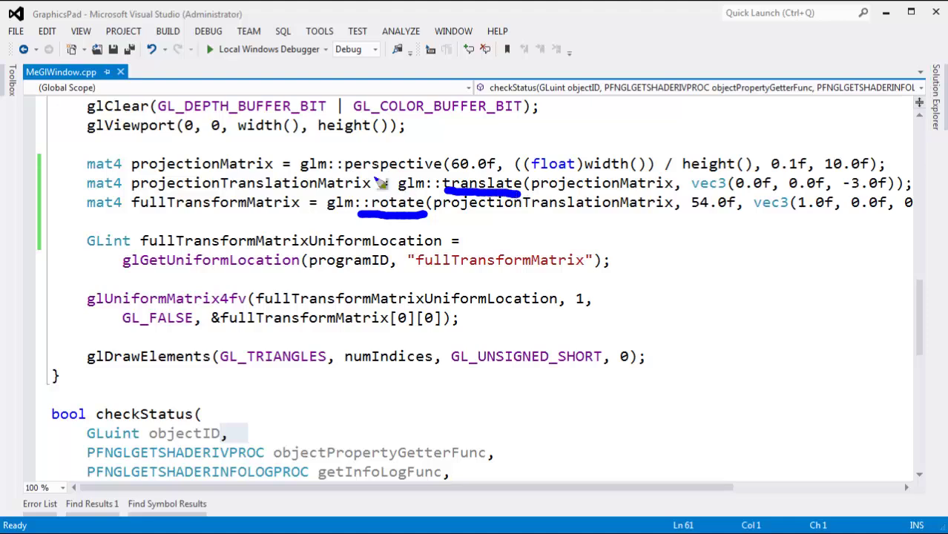
Step: Clear the pen marks and add '// projection * translation * rotation' below the fullTransformMatrix line
{"action": "left_click_drag", "start_coordinate": [346, 171], "coordinate": [443, 169]}
{"action": "key", "text": "Escape"}
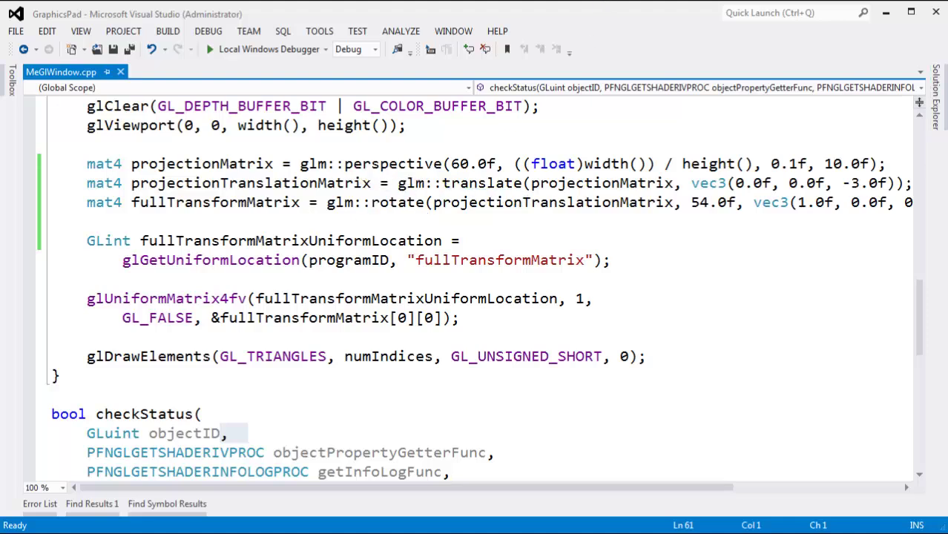
{"action": "left_click", "coordinate": [307, 220]}
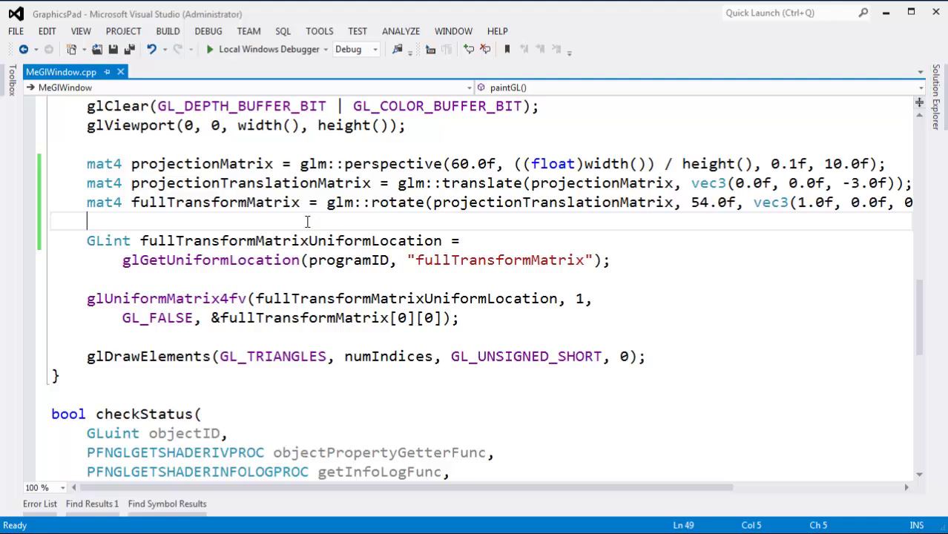
{"action": "key", "text": "Return"}
{"action": "type", "text": "//"}
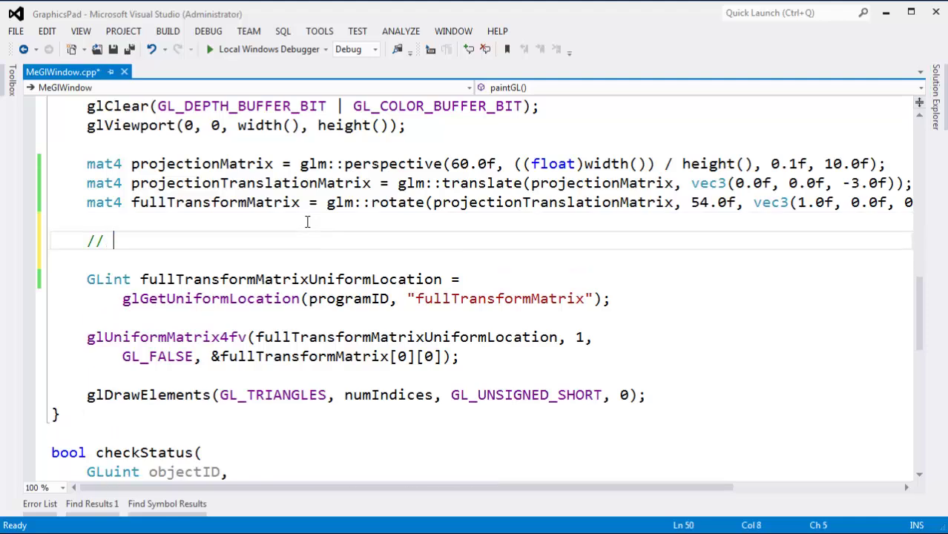
{"action": "type", "text": " projection * "}
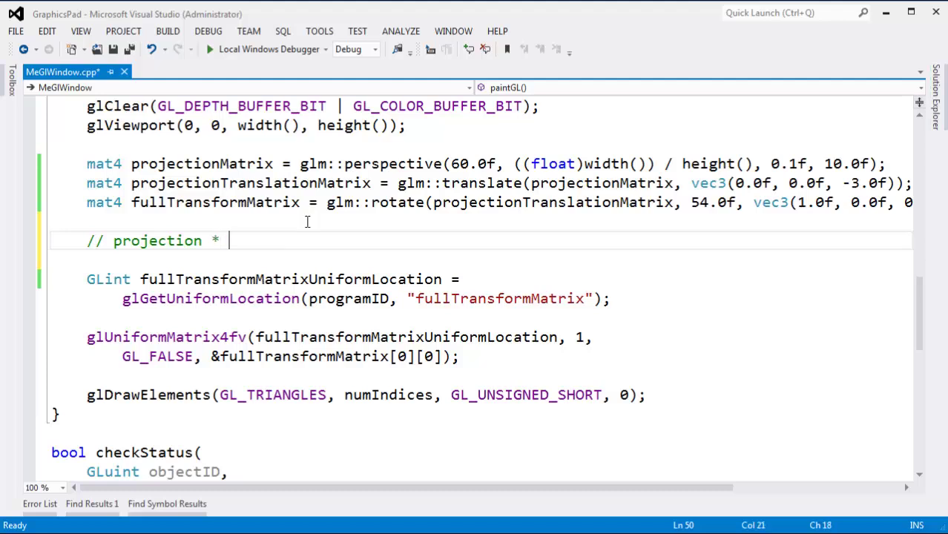
{"action": "type", "text": "translation"}
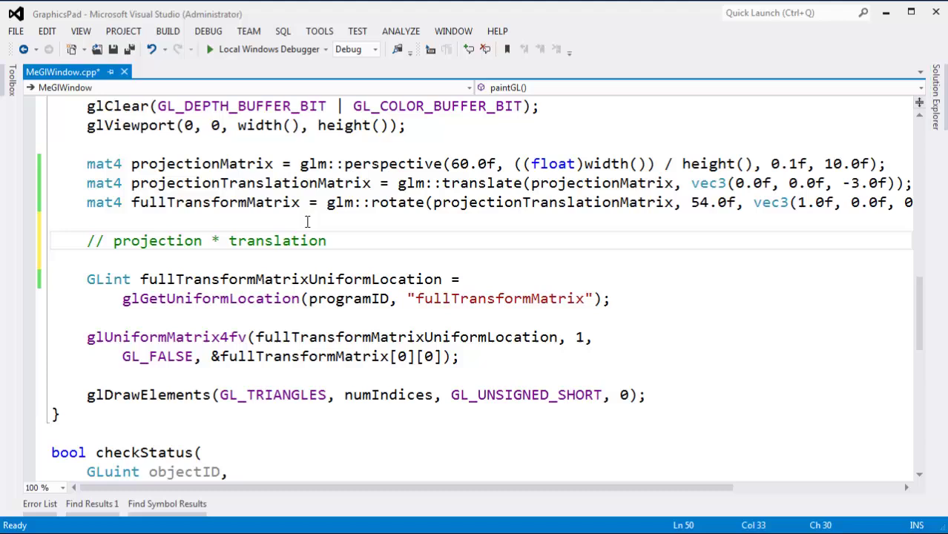
{"action": "type", "text": " * rotation"}
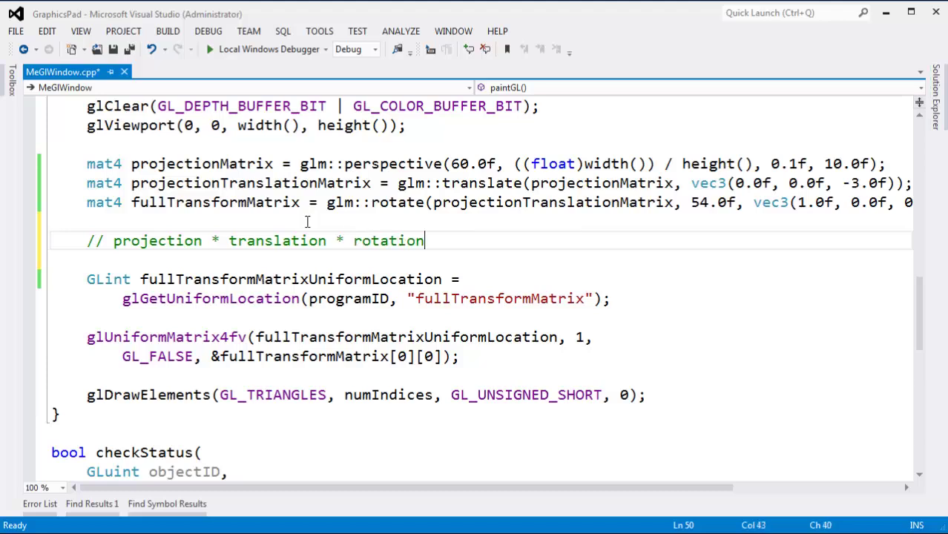
Step: With the blue pen, hand-draw '* V' after the new comment
{"action": "left_click", "coordinate": [353, 4]}
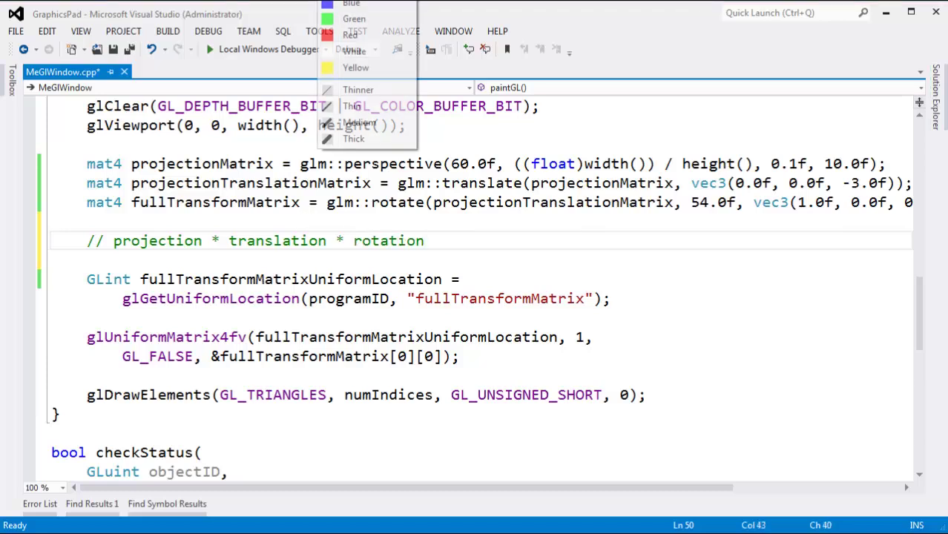
{"action": "left_click", "coordinate": [356, 6]}
{"action": "mouse_move", "coordinate": [477, 232]}
{"action": "left_mouse_down"}
{"action": "mouse_move", "coordinate": [466, 261]}
{"action": "mouse_move", "coordinate": [486, 240]}
{"action": "mouse_move", "coordinate": [481, 223]}
{"action": "mouse_move", "coordinate": [493, 260]}
{"action": "mouse_move", "coordinate": [464, 258]}
{"action": "left_mouse_up"}
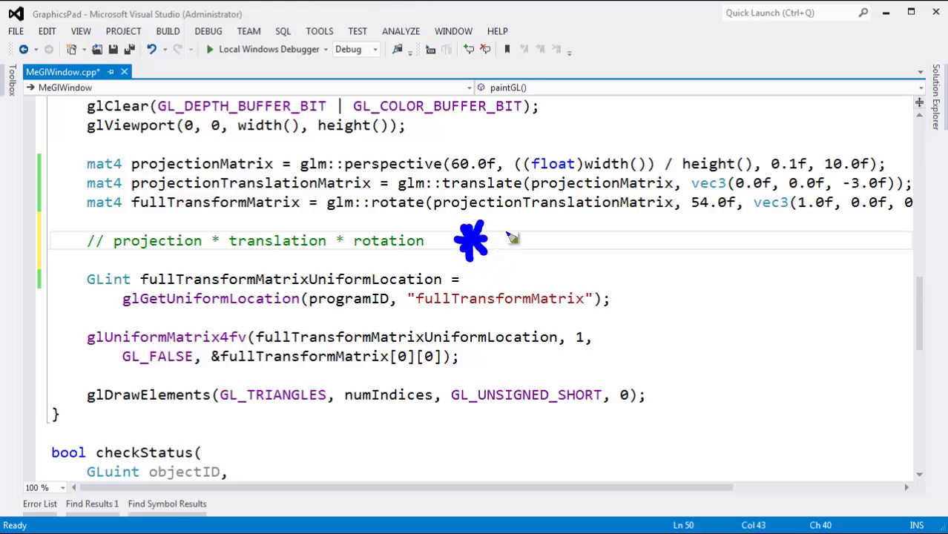
{"action": "mouse_move", "coordinate": [510, 228]}
{"action": "left_mouse_down"}
{"action": "mouse_move", "coordinate": [517, 253]}
{"action": "mouse_move", "coordinate": [535, 223]}
{"action": "left_mouse_up"}
Step: Draw arcs linking rotation, translation and projection to V, then underline the comment
{"action": "left_click_drag", "start_coordinate": [415, 234], "coordinate": [508, 221]}
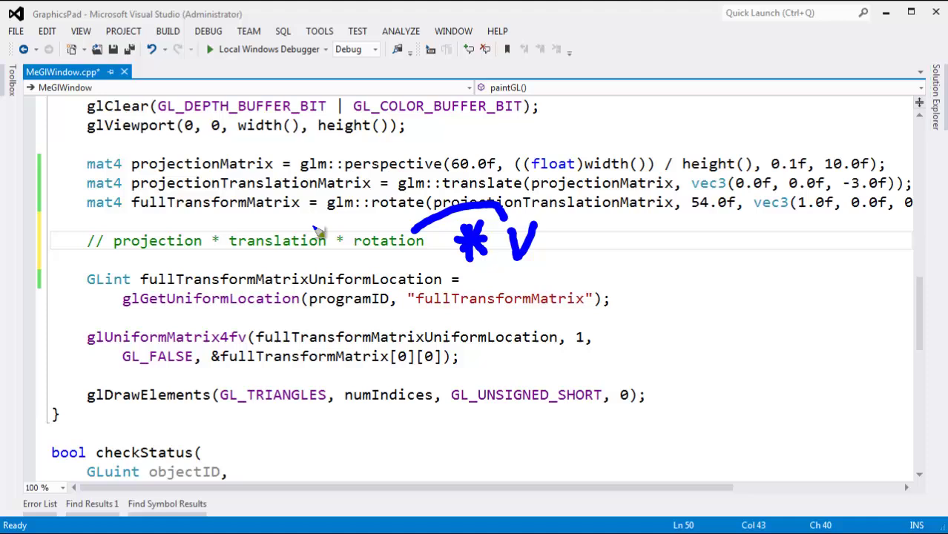
{"action": "mouse_move", "coordinate": [311, 229]}
{"action": "left_mouse_down"}
{"action": "mouse_move", "coordinate": [410, 195]}
{"action": "mouse_move", "coordinate": [505, 219]}
{"action": "left_mouse_up"}
{"action": "mouse_move", "coordinate": [166, 231]}
{"action": "left_mouse_down"}
{"action": "mouse_move", "coordinate": [222, 199]}
{"action": "mouse_move", "coordinate": [427, 186]}
{"action": "mouse_move", "coordinate": [502, 220]}
{"action": "left_mouse_up"}
{"action": "left_click_drag", "start_coordinate": [124, 254], "coordinate": [423, 262]}
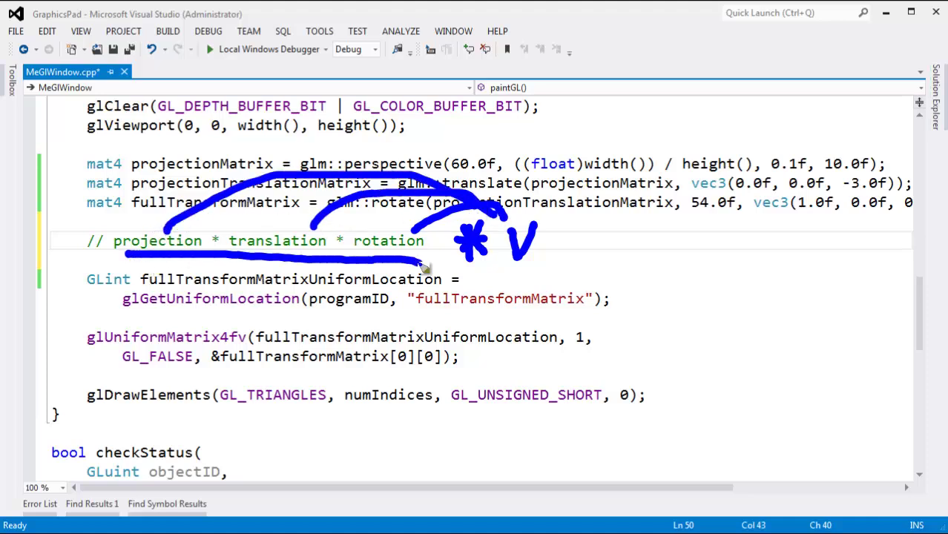